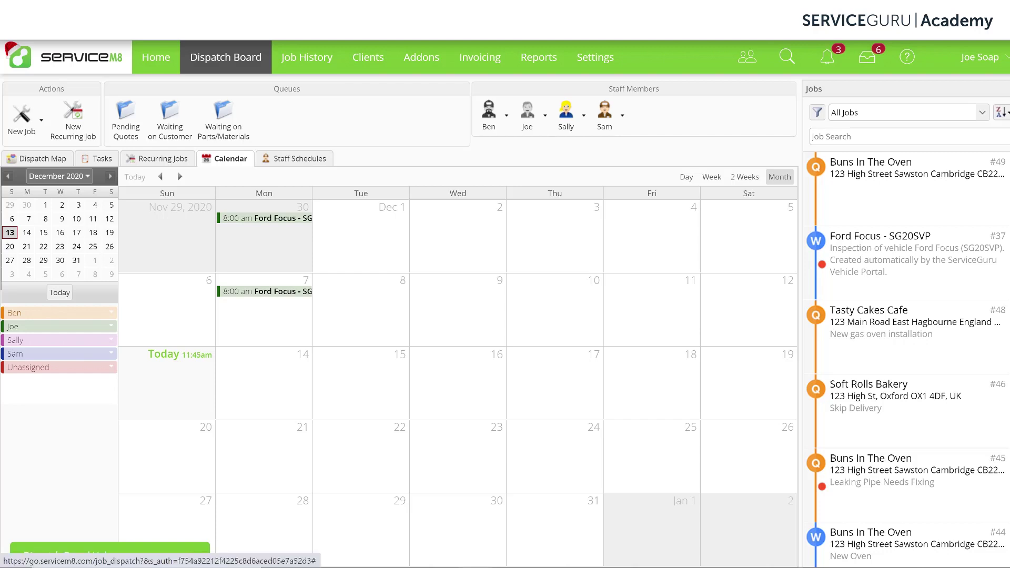
Leave the dispatch board and go to the Addons page listing installed ServiceGuru add-ons
{"action": "left_click", "coordinate": [422, 68]}
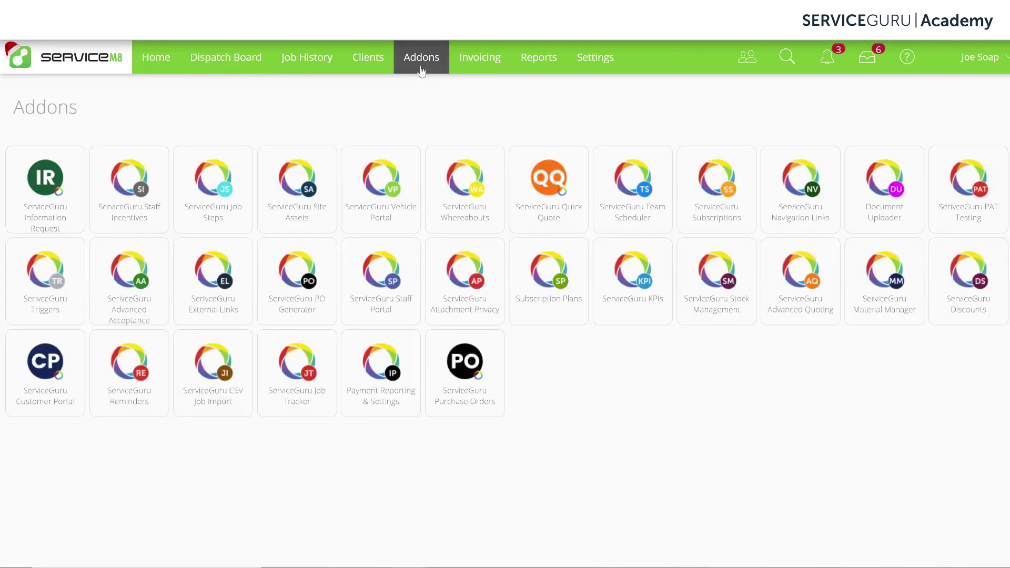
Launch the ServiceGuru Purchase Orders tile to show its purchase order table
{"action": "left_click", "coordinate": [451, 387]}
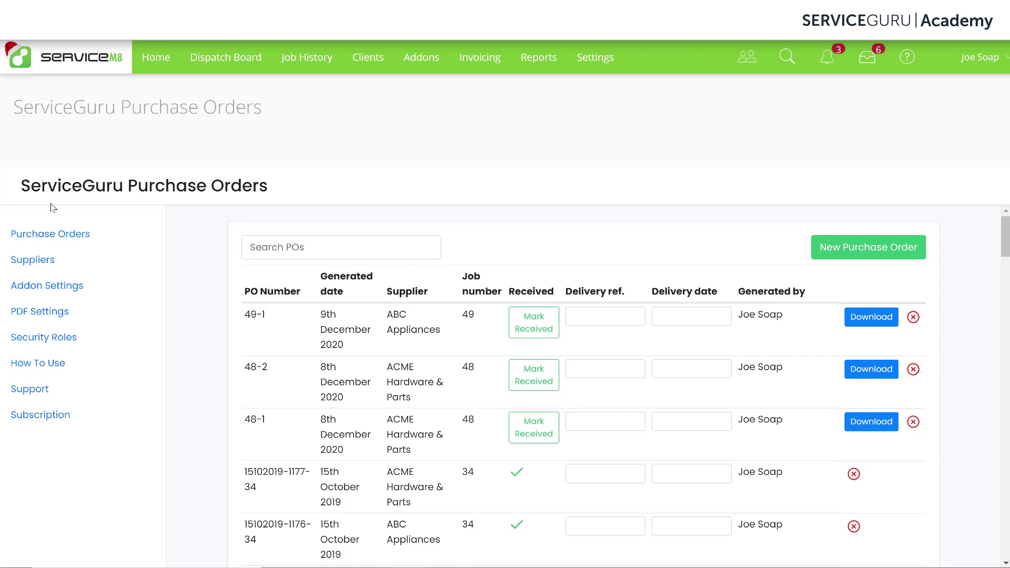
Go to the add-on's Suppliers page and start a new supplier
{"action": "left_click", "coordinate": [33, 261]}
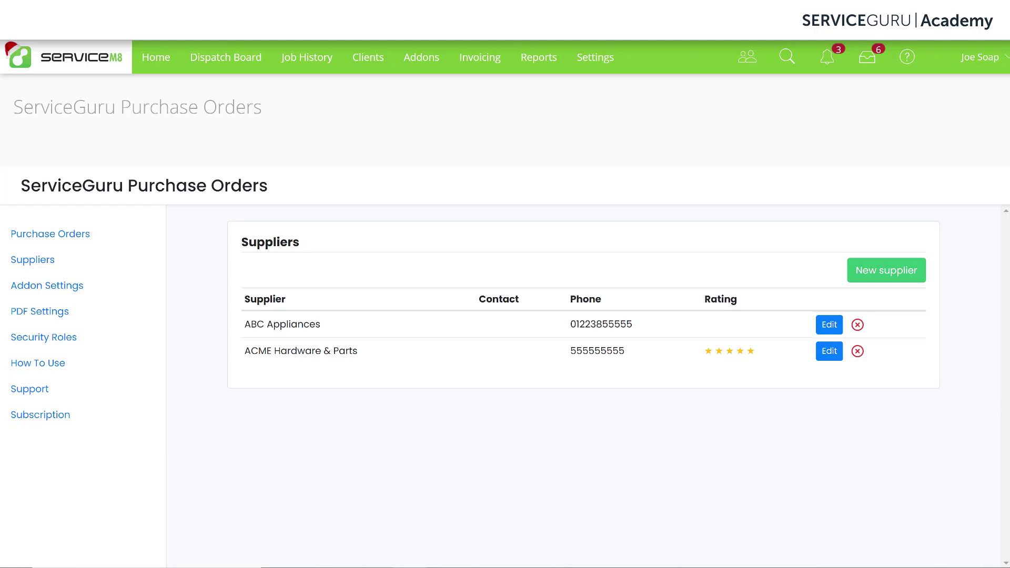
{"action": "left_click", "coordinate": [881, 283]}
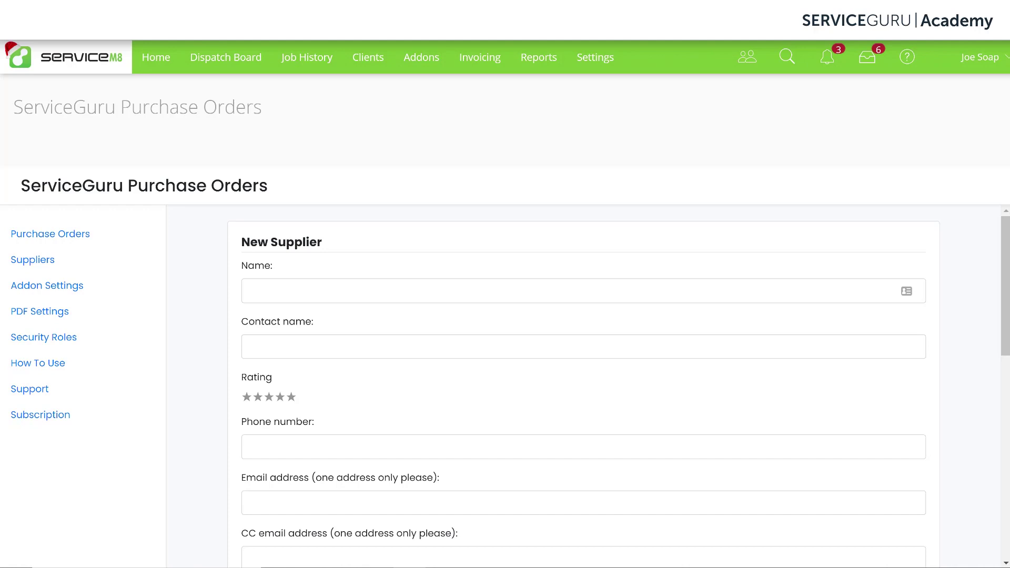
Enter supplier name 'Zappy Electrical supplies', the contact person's name, and a four-star rating
{"action": "left_click", "coordinate": [504, 288]}
{"action": "type", "text": "Zappy Electrical supplies"}
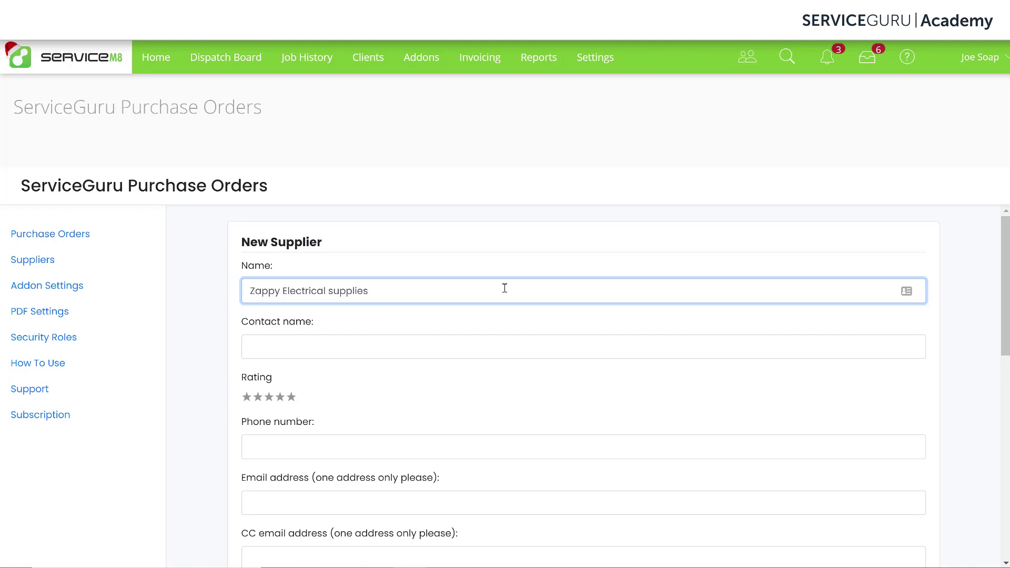
{"action": "left_click", "coordinate": [498, 345]}
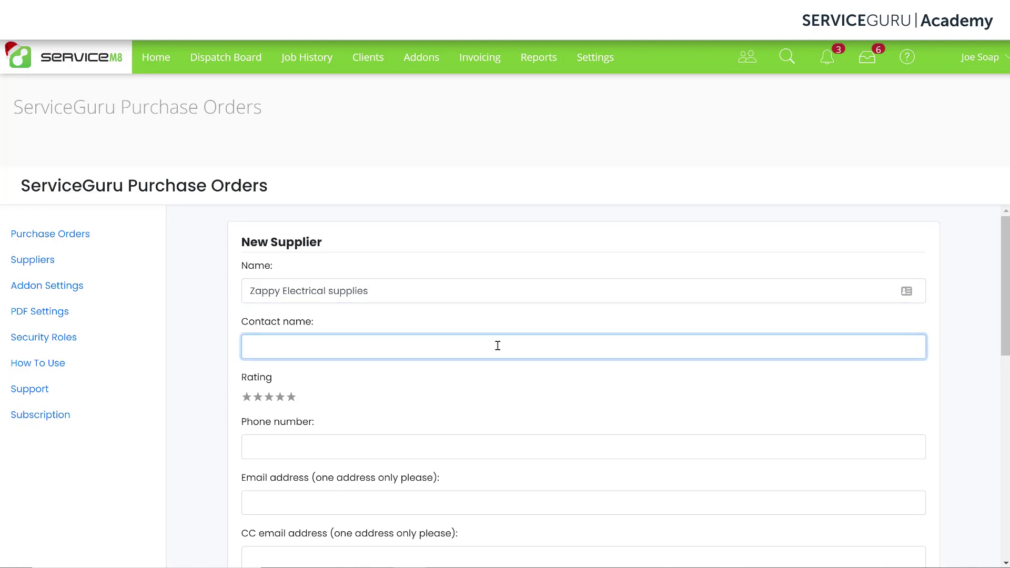
{"action": "type", "text": "Jeff"}
{"action": "key", "text": "Tab"}
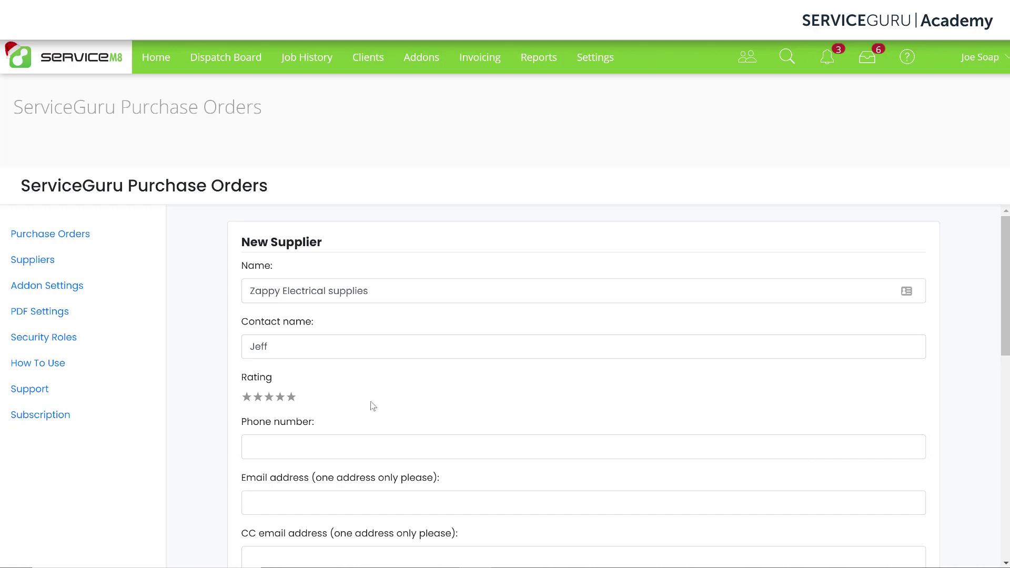
{"action": "left_click", "coordinate": [280, 398]}
Fill in the supplier's phone number, e-mail address and tax number
{"action": "scroll", "coordinate": [1004, 520], "scroll_direction": "down", "scroll_amount": 1}
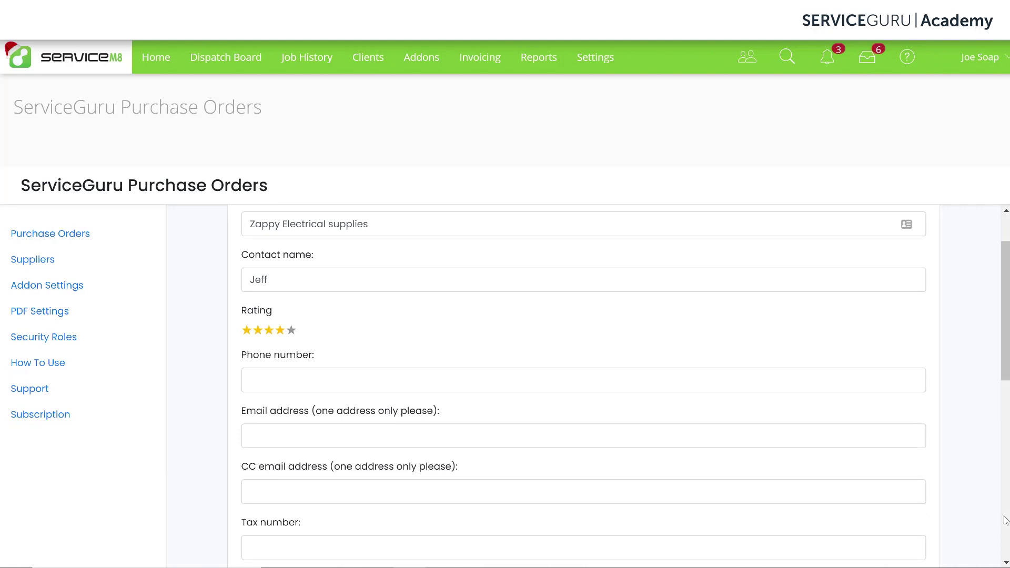
{"action": "scroll", "coordinate": [1005, 520], "scroll_direction": "down", "scroll_amount": 1}
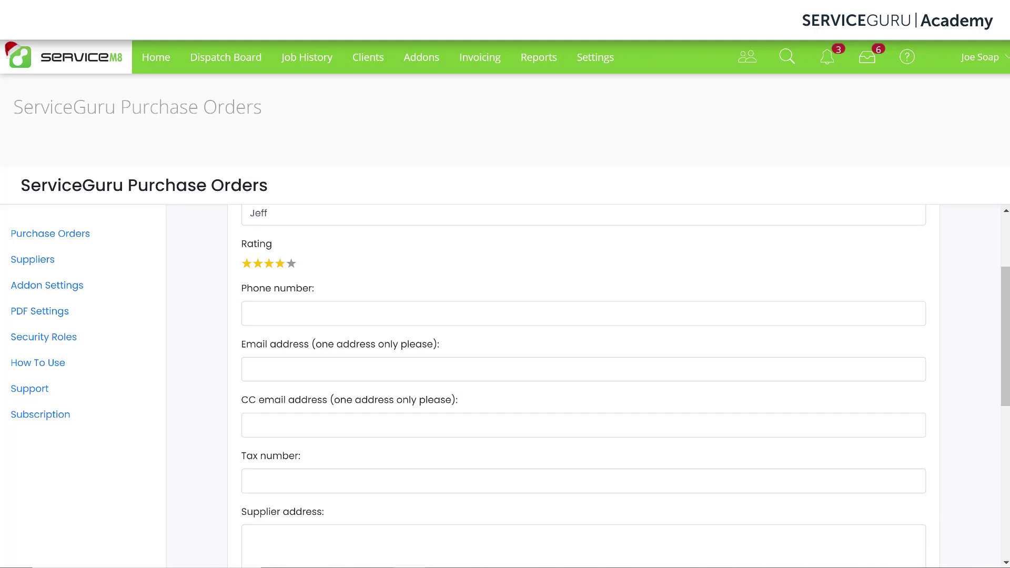
{"action": "left_click", "coordinate": [563, 314]}
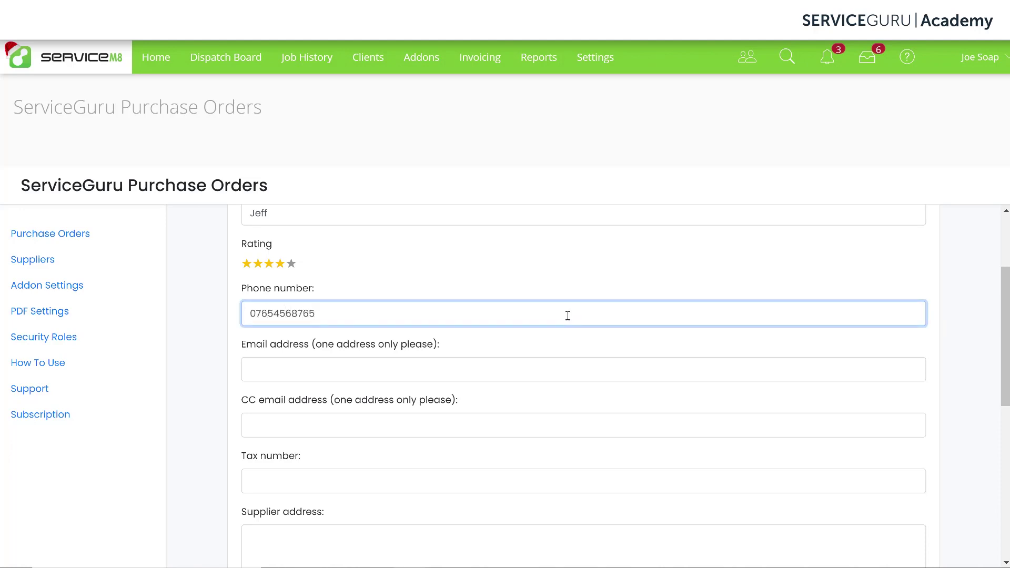
{"action": "left_click", "coordinate": [538, 369]}
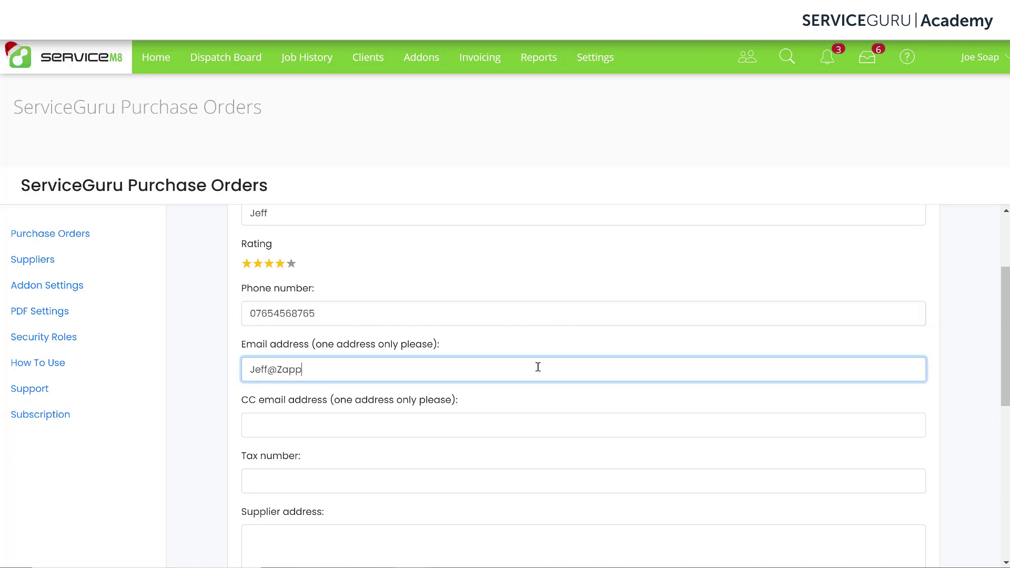
{"action": "left_click", "coordinate": [522, 482]}
{"action": "type", "text": "5555555555"}
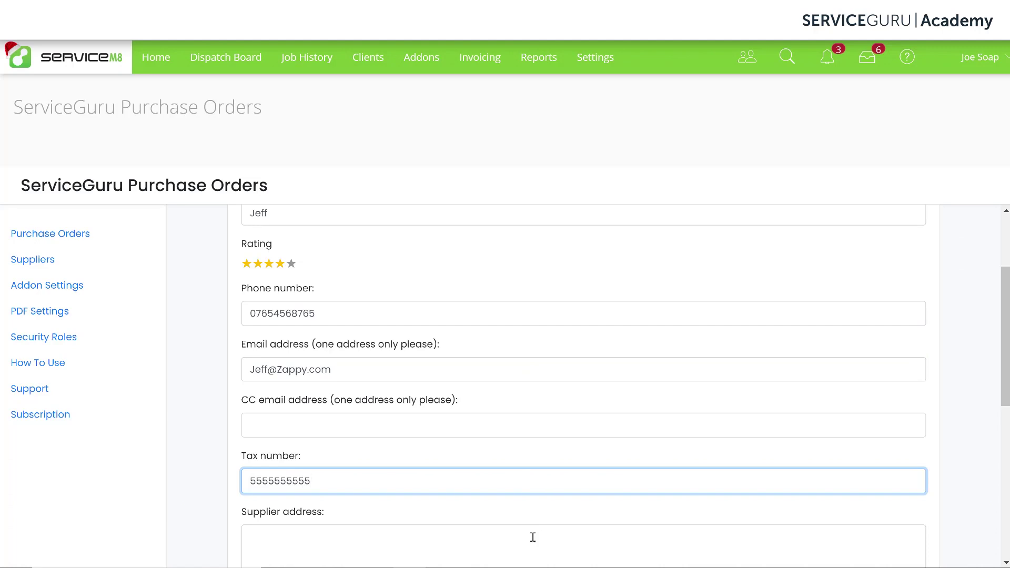
Enter the supplier's postal address as a street line and a city line
{"action": "scroll", "coordinate": [533, 538], "scroll_direction": "down", "scroll_amount": 3}
{"action": "left_click", "coordinate": [853, 410]}
{"action": "type", "text": "456 Main Street,"}
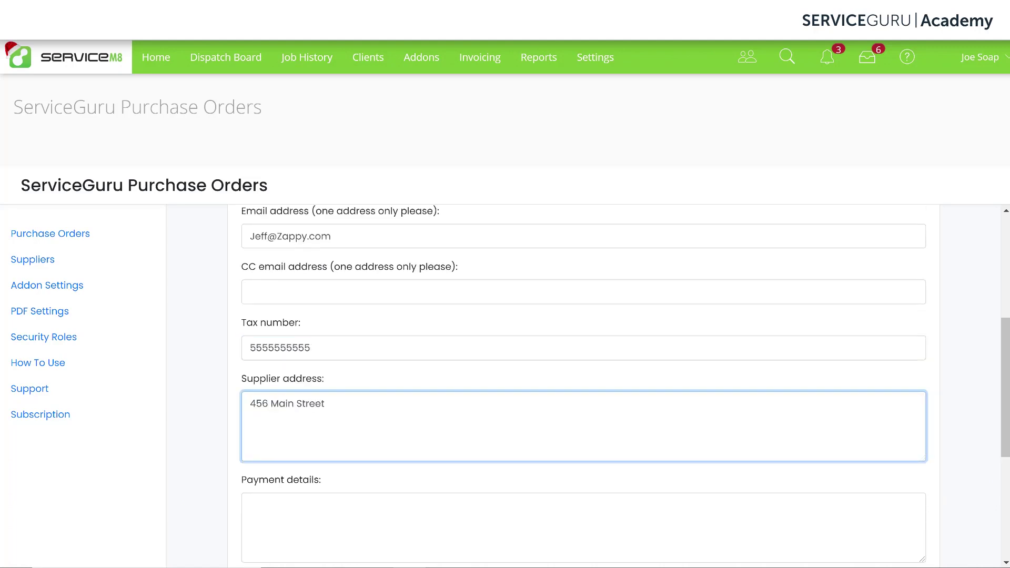
{"action": "key", "text": "Return"}
{"action": "type", "text": "London"}
{"action": "left_click", "coordinate": [973, 460]}
Add two note lines: 'Only open Weekdays' and 'Dont deliver on weekends.'
{"action": "scroll", "coordinate": [973, 460], "scroll_direction": "up", "scroll_amount": 2}
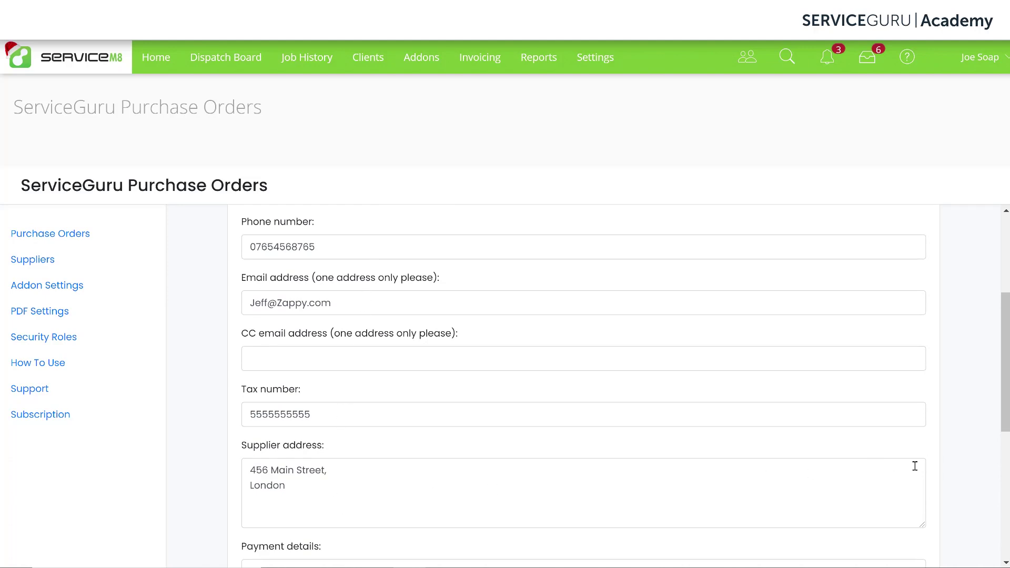
{"action": "scroll", "coordinate": [981, 476], "scroll_direction": "down", "scroll_amount": 3}
{"action": "scroll", "coordinate": [981, 476], "scroll_direction": "down", "scroll_amount": 1}
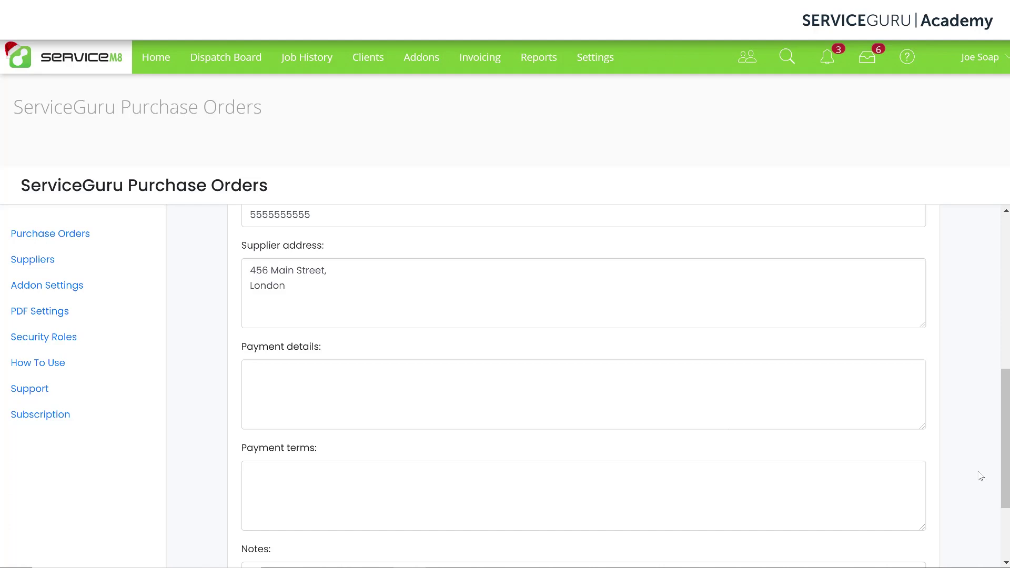
{"action": "scroll", "coordinate": [984, 476], "scroll_direction": "down", "scroll_amount": 3}
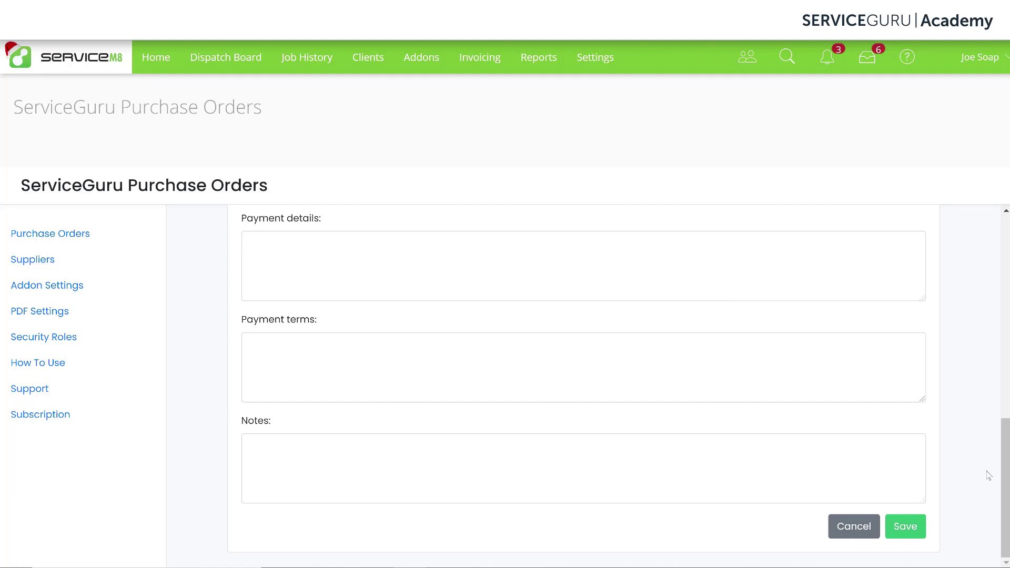
{"action": "left_click", "coordinate": [335, 467]}
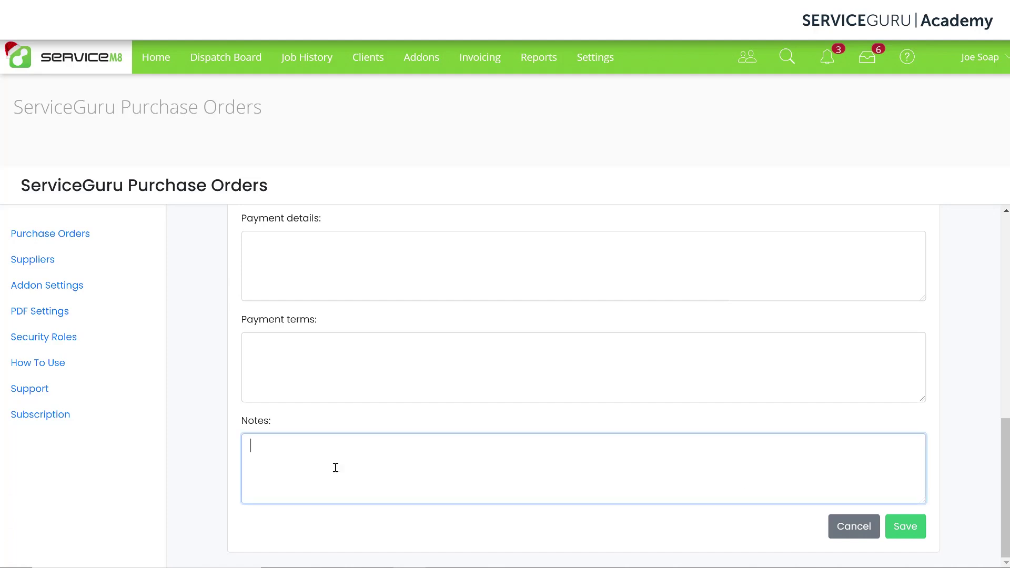
{"action": "type", "text": "Only open Weekdays"}
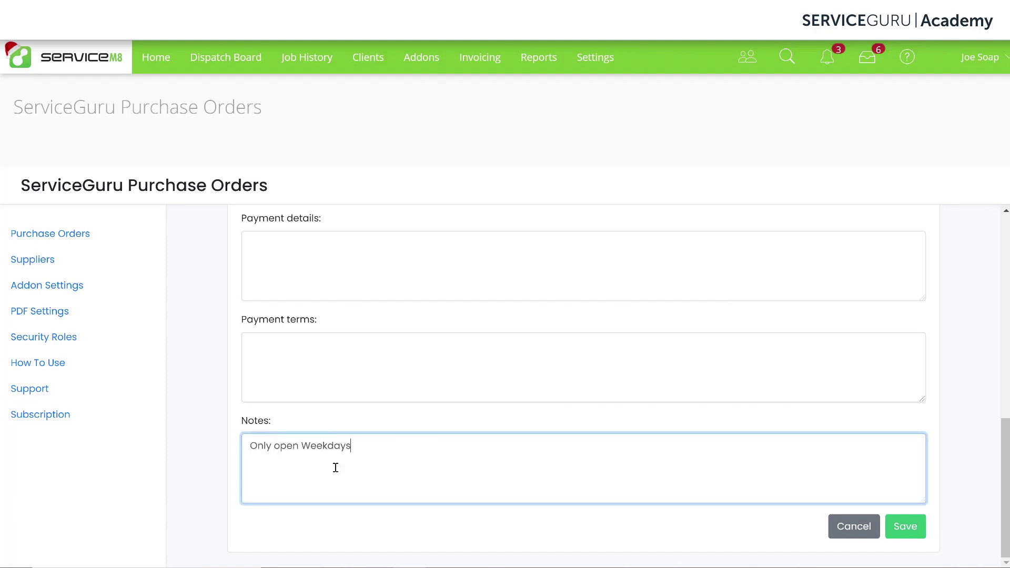
{"action": "key", "text": "Return"}
{"action": "type", "text": "Dont deliver on weekends."}
Save Zappy Electrical supplies, then review ABC Appliances' details and cancel without changes
{"action": "left_click", "coordinate": [910, 528]}
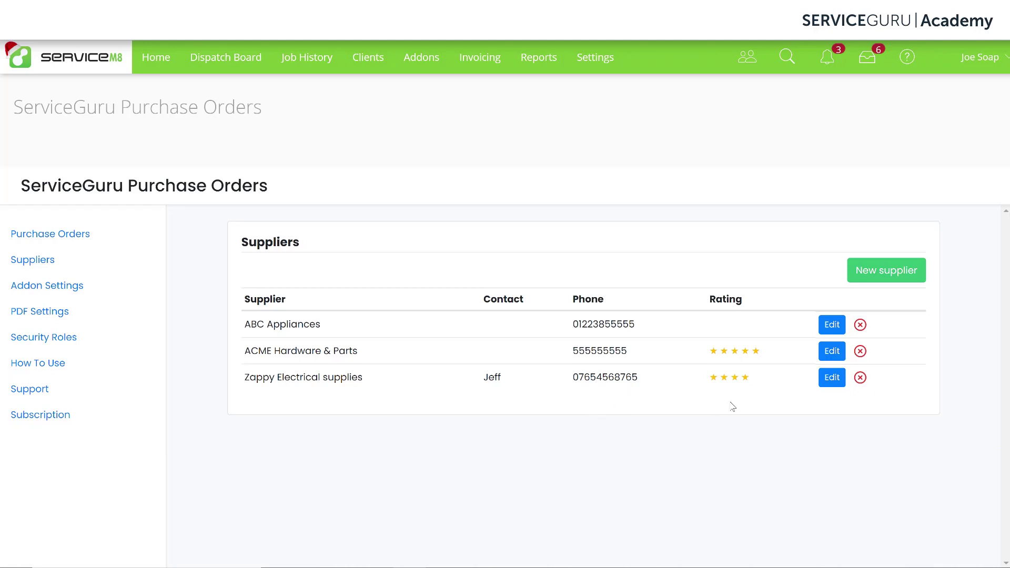
{"action": "left_click", "coordinate": [832, 326]}
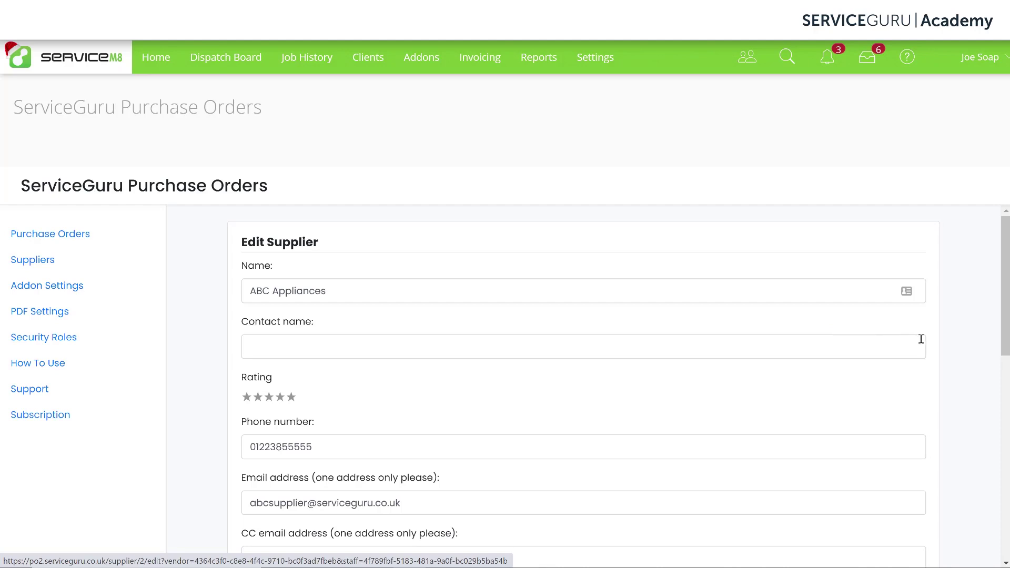
{"action": "scroll", "coordinate": [962, 363], "scroll_direction": "down", "scroll_amount": 5}
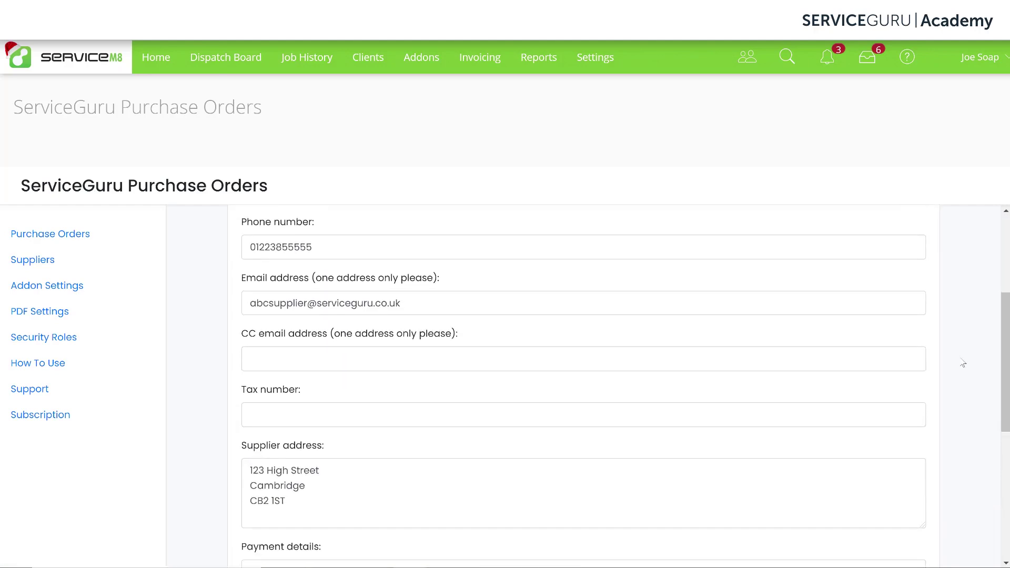
{"action": "scroll", "coordinate": [962, 363], "scroll_direction": "down", "scroll_amount": 5}
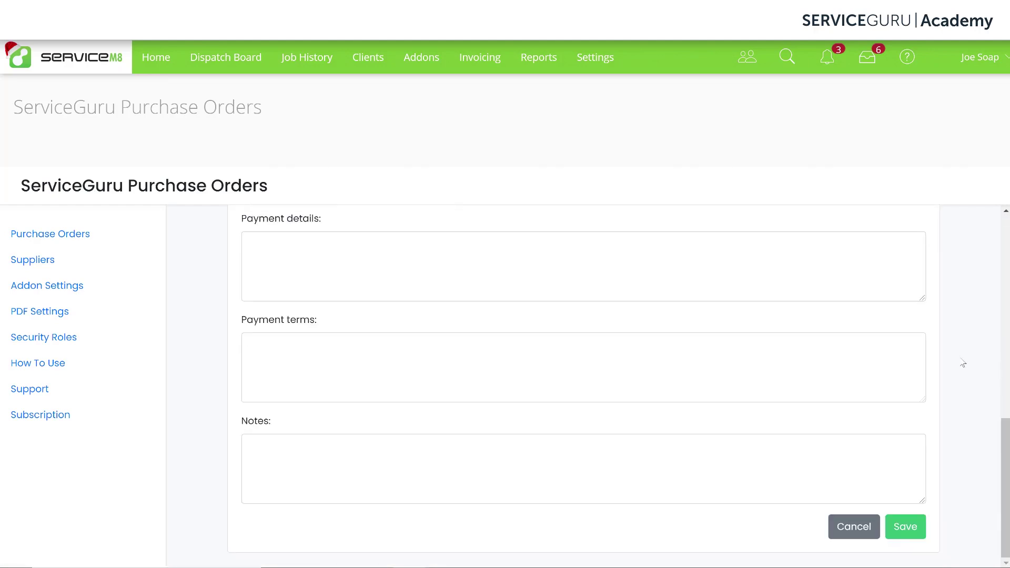
{"action": "left_click", "coordinate": [860, 531]}
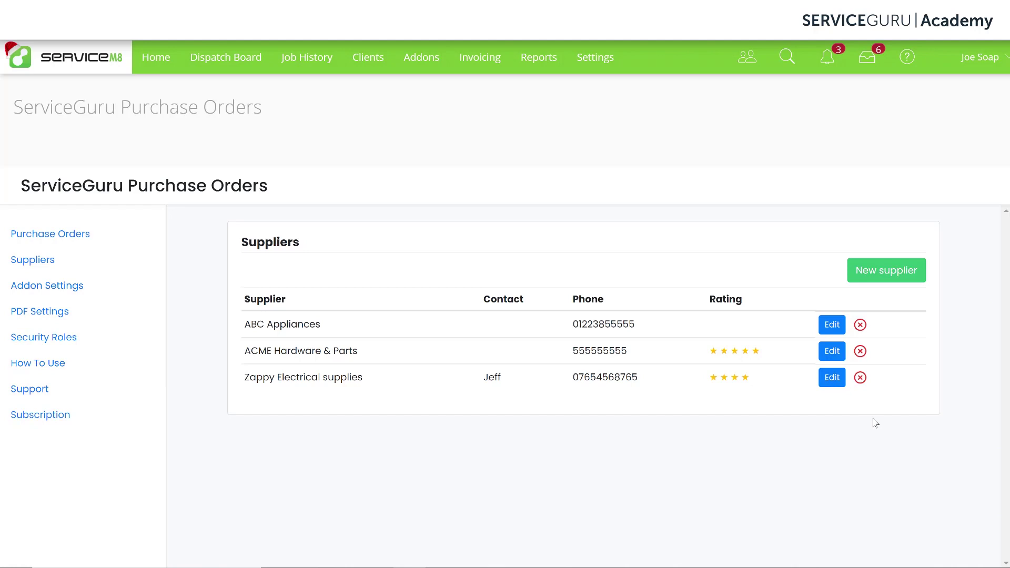
Open Addon Settings and scroll the Company settings to the billing and delivery addresses
{"action": "left_click", "coordinate": [28, 292]}
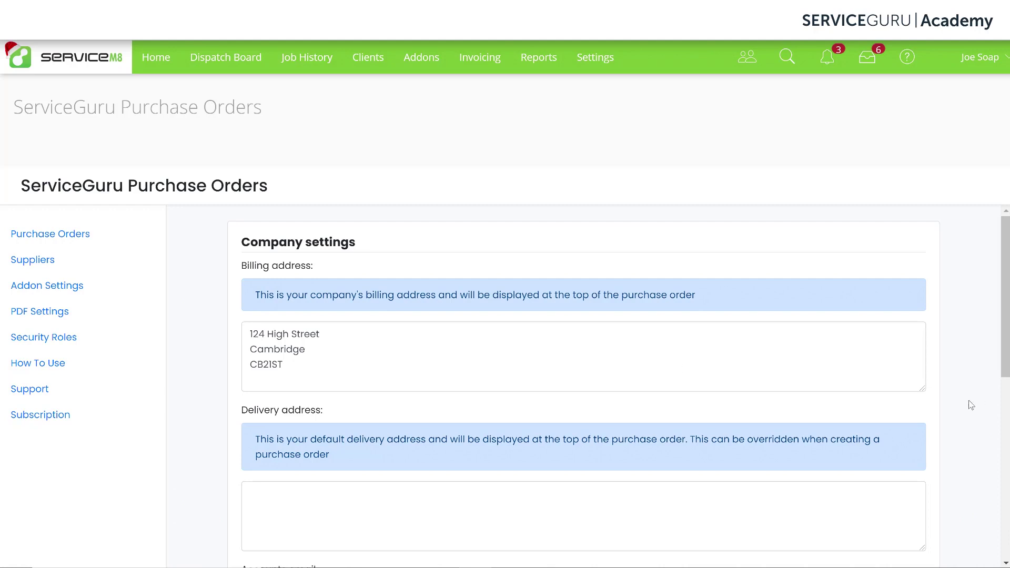
{"action": "scroll", "coordinate": [971, 408], "scroll_direction": "down", "scroll_amount": 3}
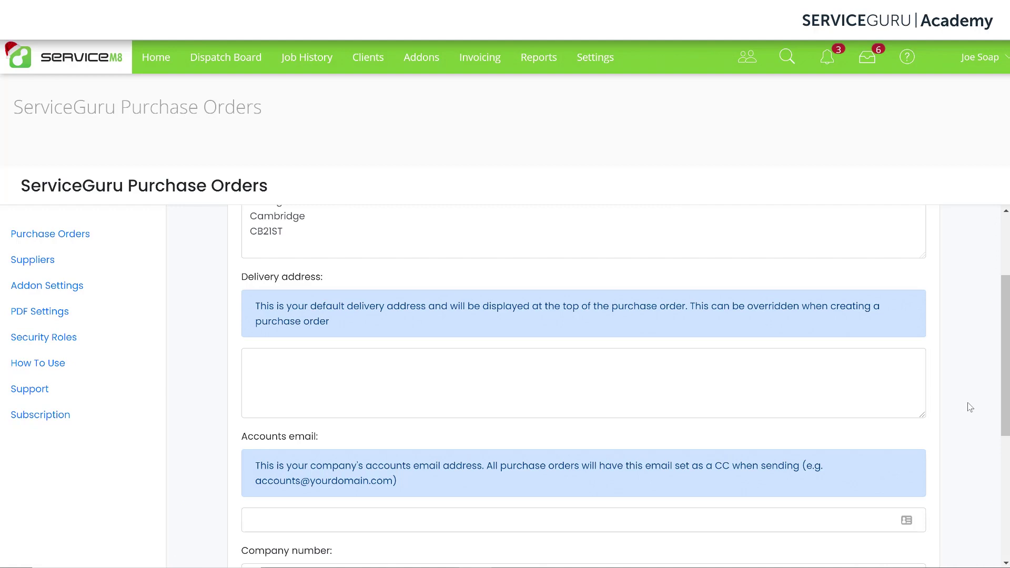
Copy the billing address into the empty delivery address field
{"action": "scroll", "coordinate": [796, 369], "scroll_direction": "up", "scroll_amount": 1}
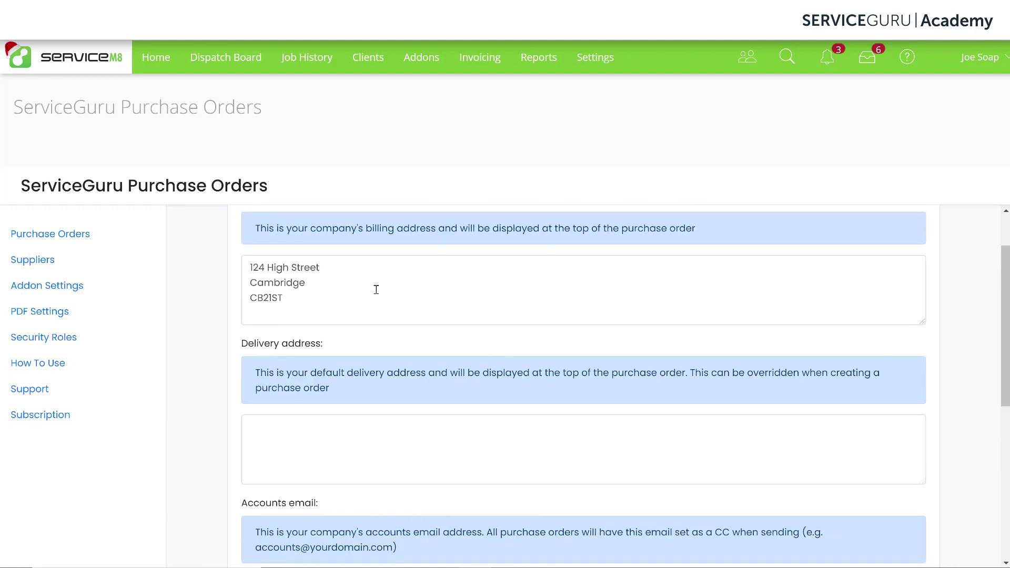
{"action": "left_click_drag", "start_coordinate": [355, 301], "coordinate": [186, 240]}
{"action": "key", "text": "ctrl+c"}
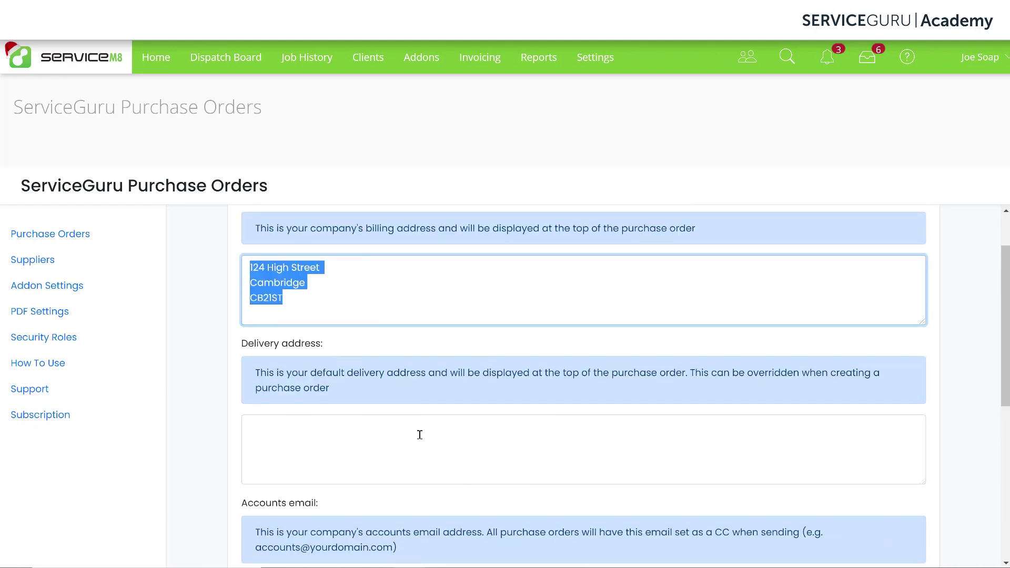
{"action": "left_click", "coordinate": [419, 435]}
{"action": "key", "text": "ctrl+v"}
{"action": "left_click", "coordinate": [982, 437]}
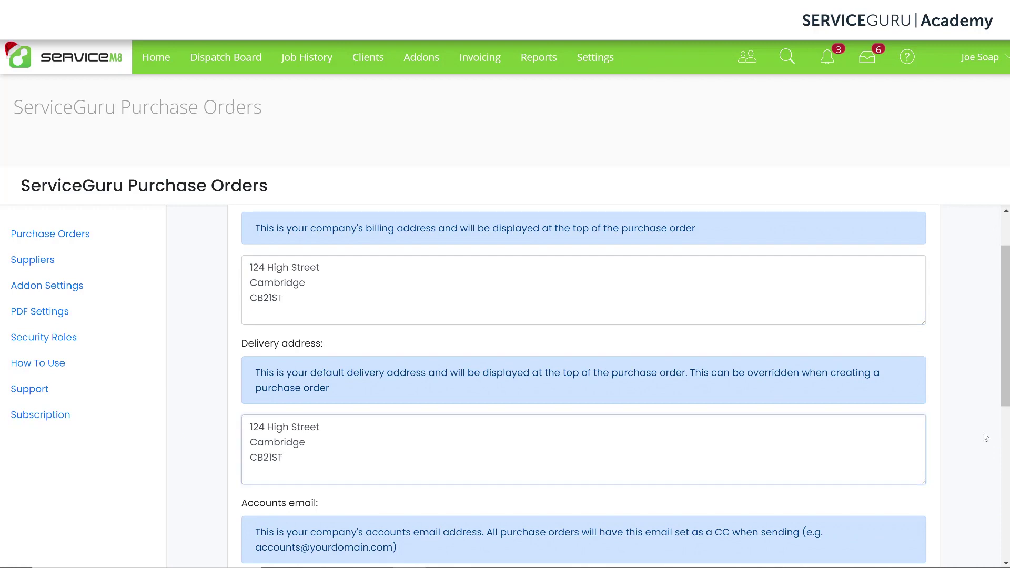
Enter the accounts e-mail address and the company number, then save the settings
{"action": "scroll", "coordinate": [982, 437], "scroll_direction": "down", "scroll_amount": 3}
{"action": "scroll", "coordinate": [982, 437], "scroll_direction": "down", "scroll_amount": 1}
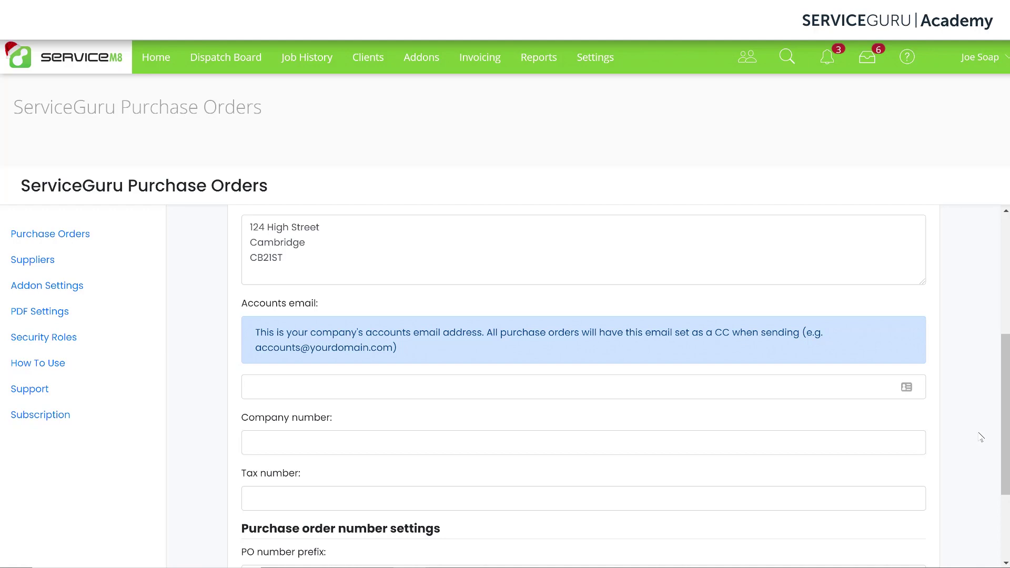
{"action": "left_click", "coordinate": [570, 383]}
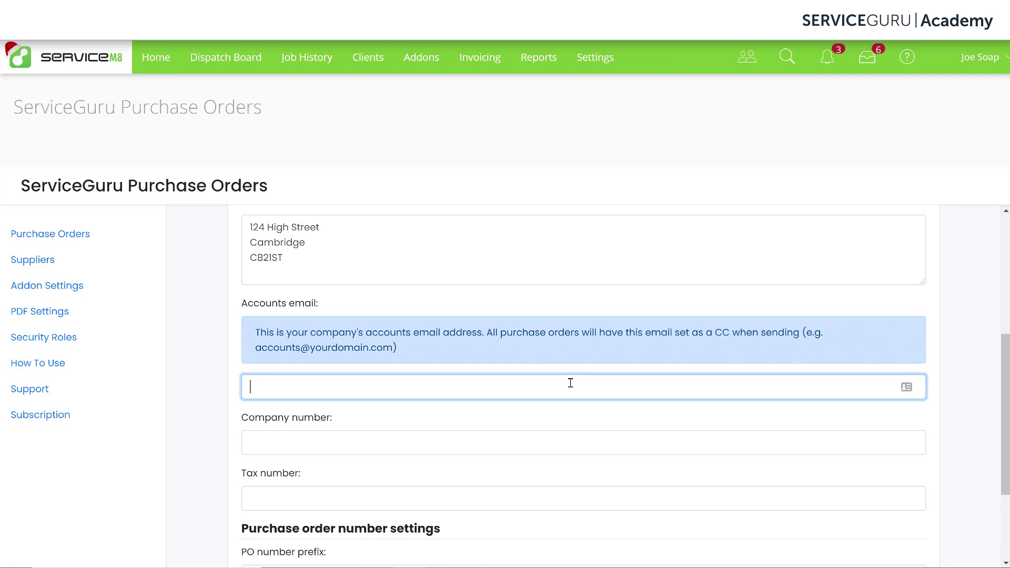
{"action": "type", "text": "example@email.com"}
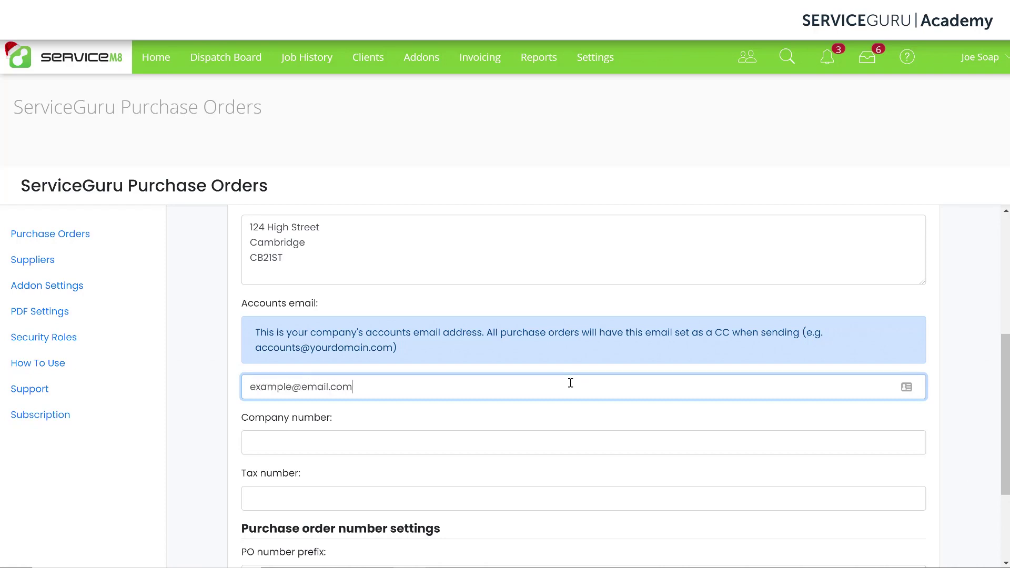
{"action": "left_click", "coordinate": [814, 447]}
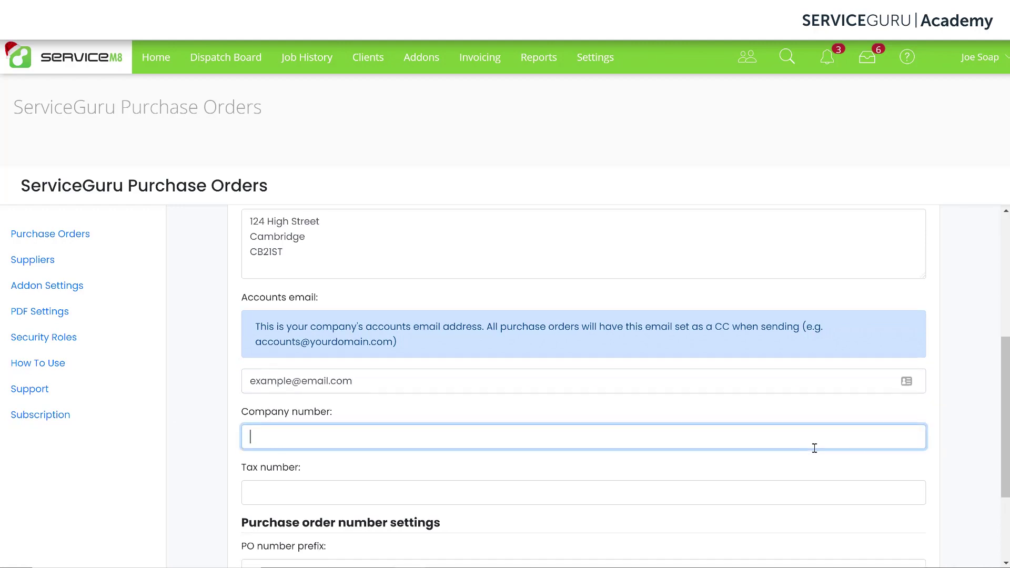
{"action": "scroll", "coordinate": [814, 448], "scroll_direction": "down", "scroll_amount": 1}
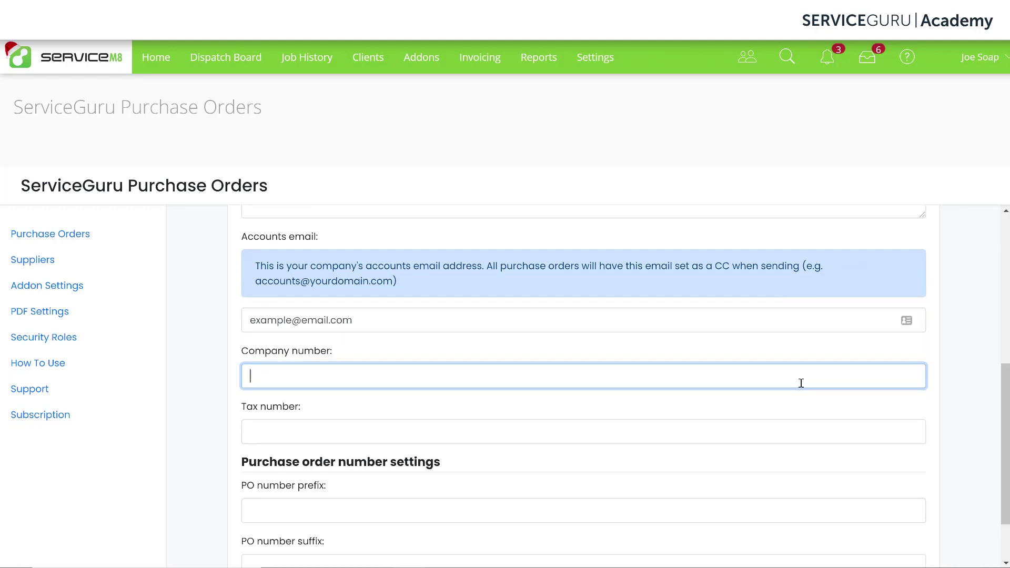
{"action": "left_click", "coordinate": [963, 446]}
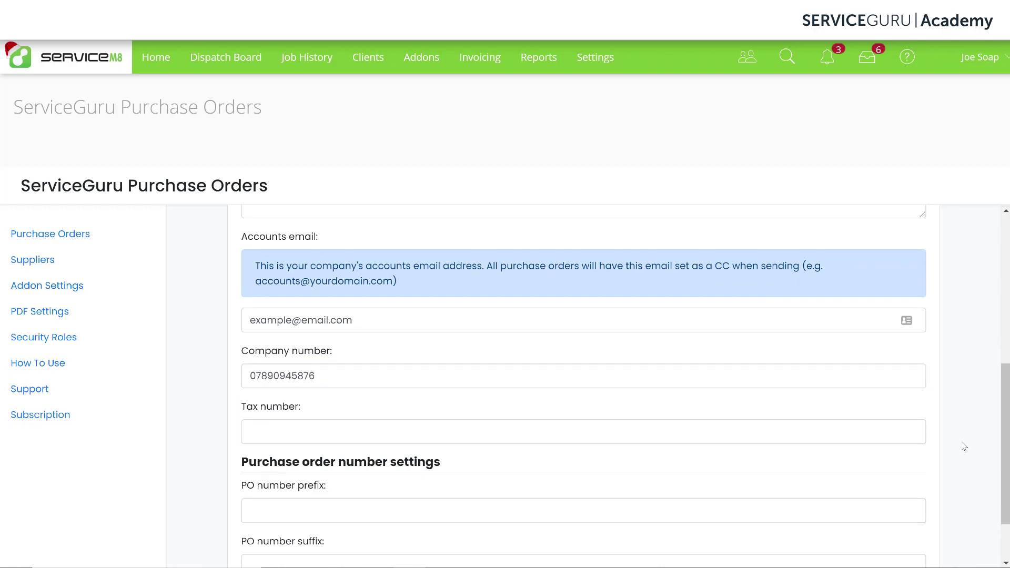
{"action": "scroll", "coordinate": [963, 446], "scroll_direction": "down", "scroll_amount": 2}
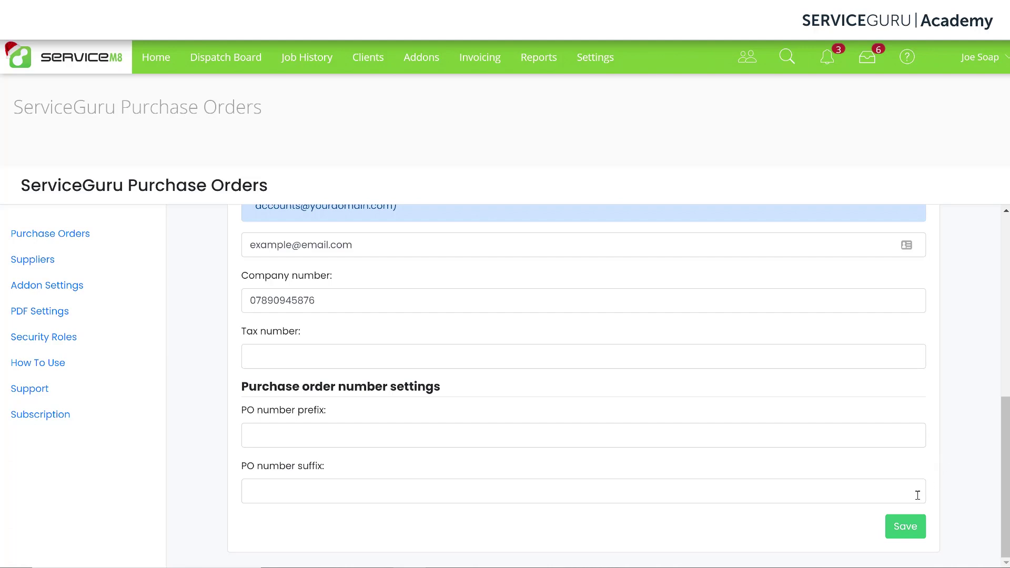
{"action": "left_click", "coordinate": [908, 531]}
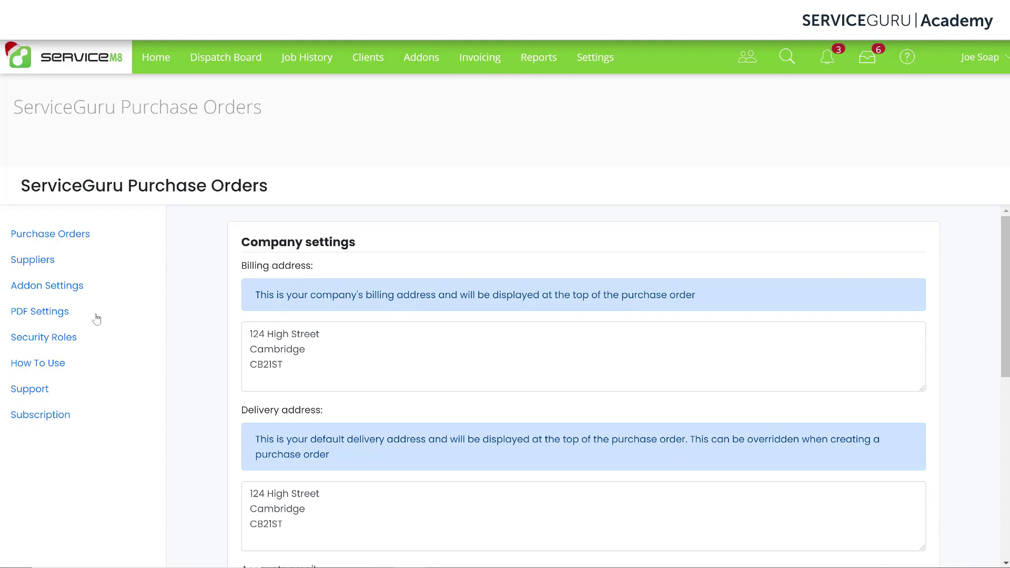
Open the Purchase Orders PDF Settings showing the required 'Approved By' heading field
{"action": "left_click", "coordinate": [46, 315]}
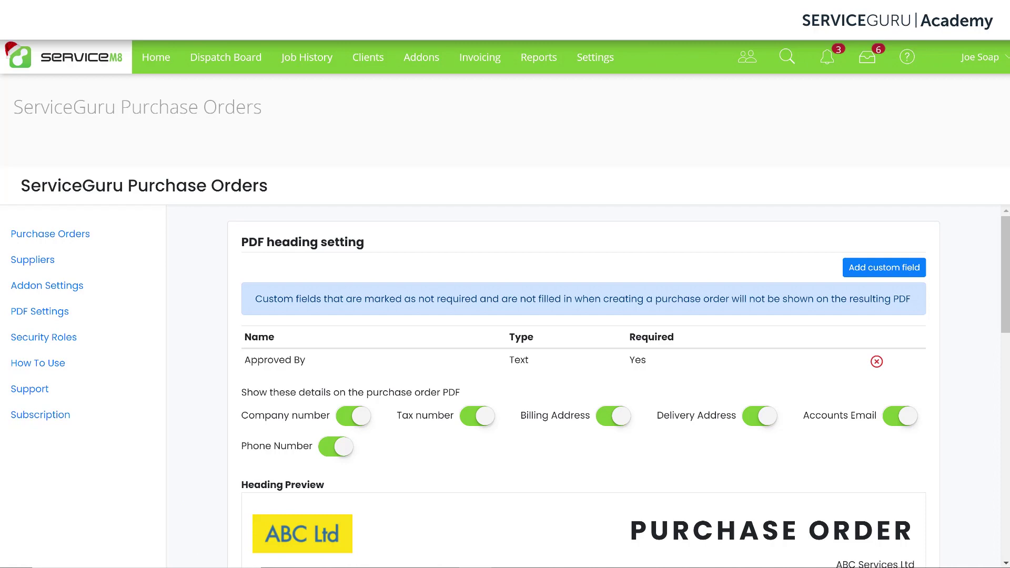
{"action": "scroll", "coordinate": [987, 457], "scroll_direction": "down", "scroll_amount": 2}
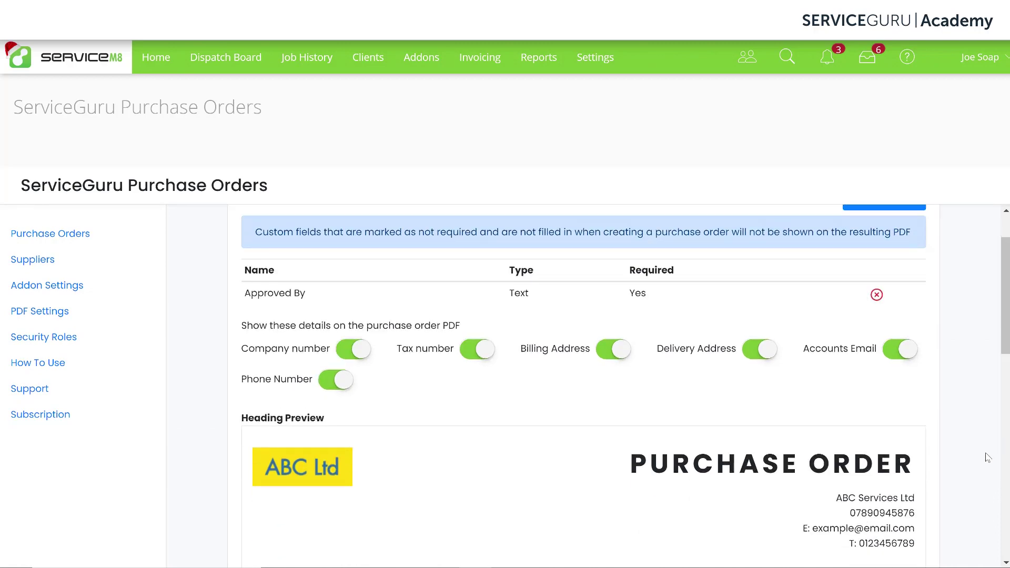
{"action": "scroll", "coordinate": [988, 457], "scroll_direction": "down", "scroll_amount": 2}
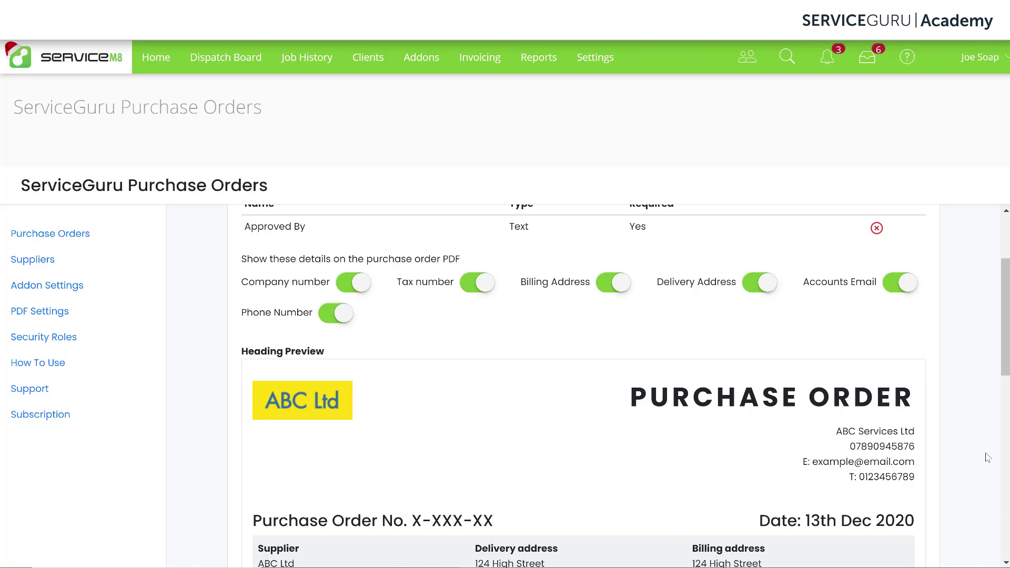
{"action": "scroll", "coordinate": [987, 458], "scroll_direction": "down", "scroll_amount": 3}
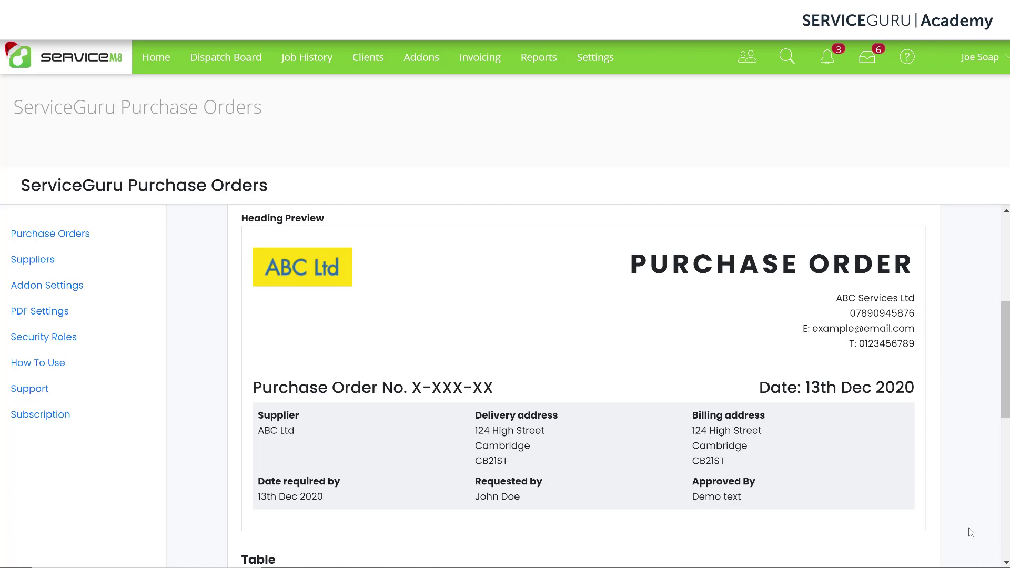
{"action": "scroll", "coordinate": [971, 532], "scroll_direction": "up", "scroll_amount": 2}
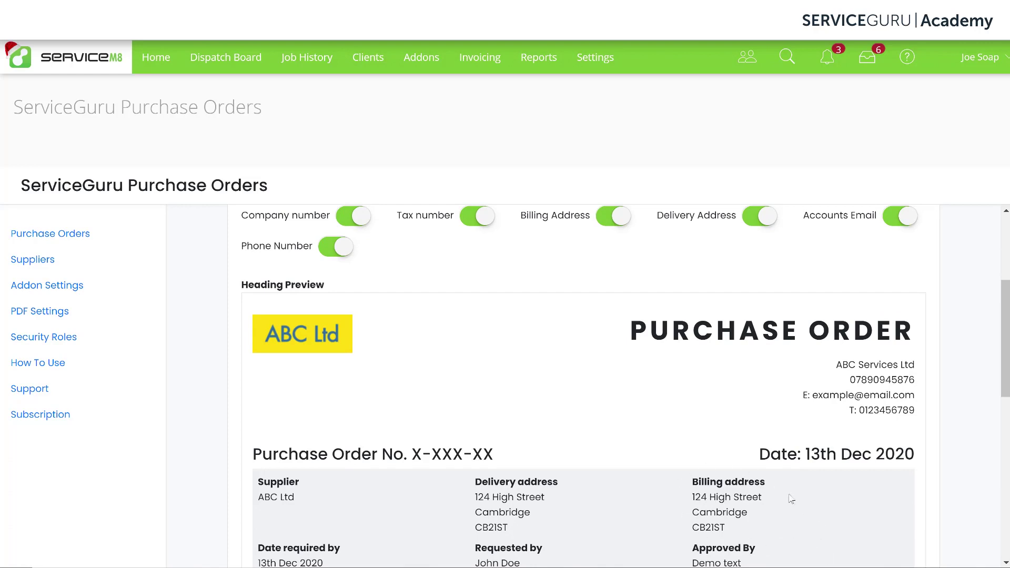
{"action": "left_click", "coordinate": [612, 220]}
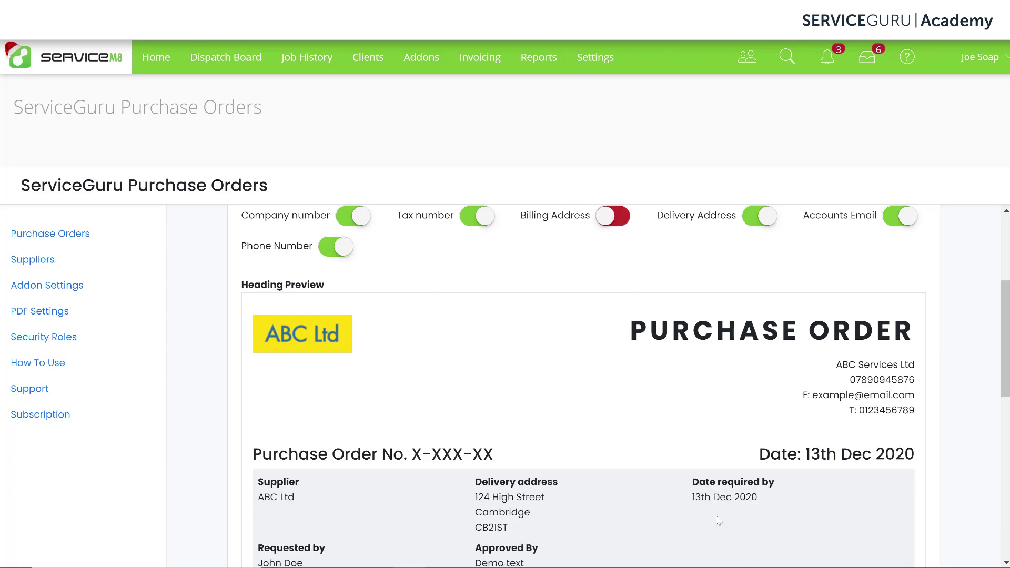
{"action": "left_click", "coordinate": [612, 218]}
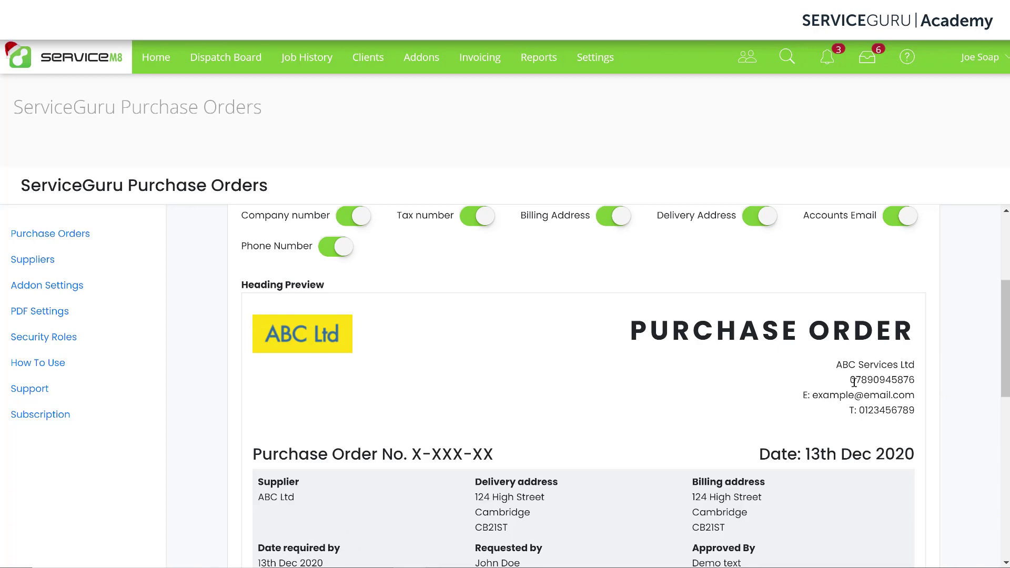
{"action": "left_click", "coordinate": [357, 221]}
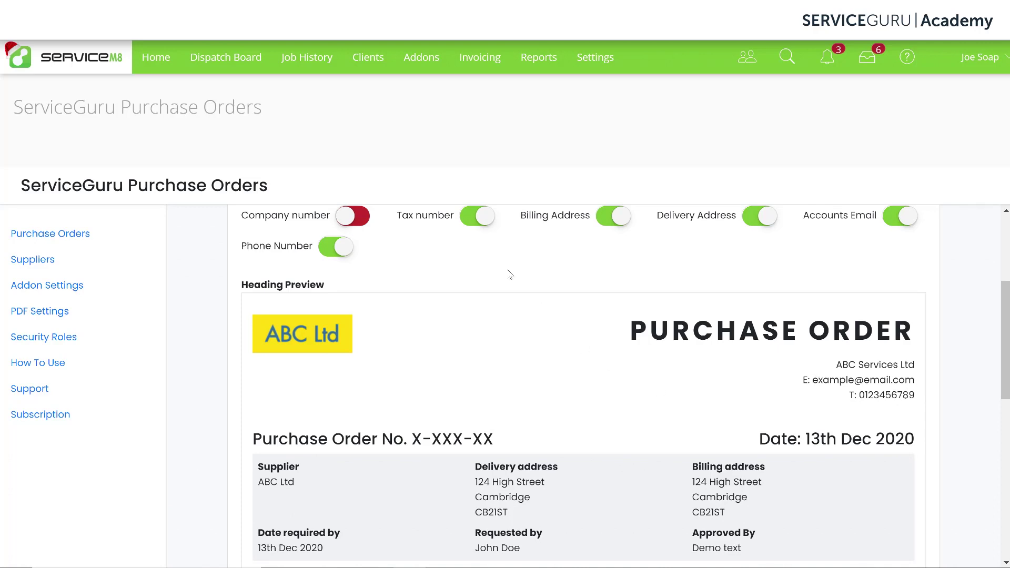
{"action": "left_click", "coordinate": [359, 221]}
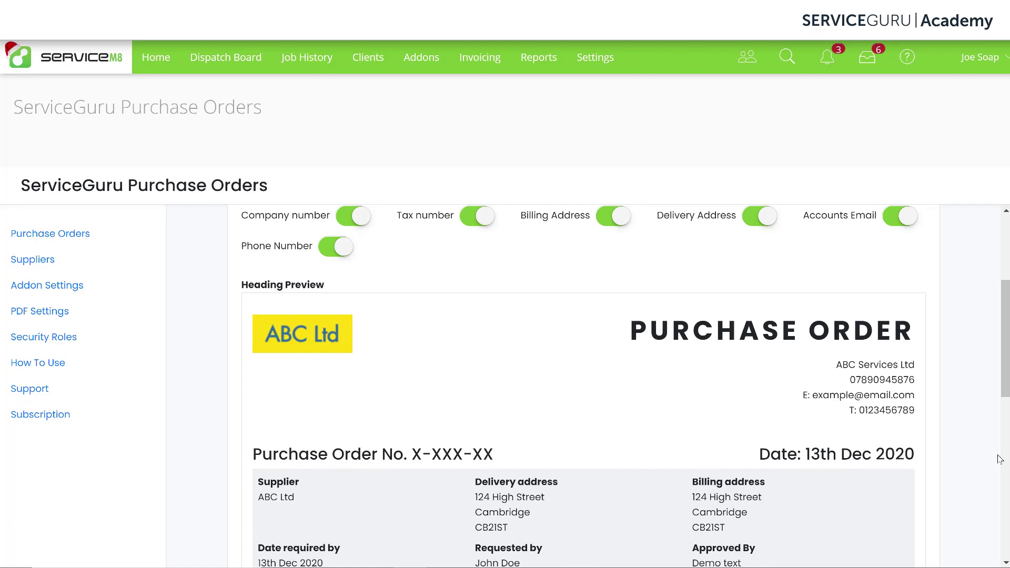
{"action": "scroll", "coordinate": [973, 441], "scroll_direction": "up", "scroll_amount": 4}
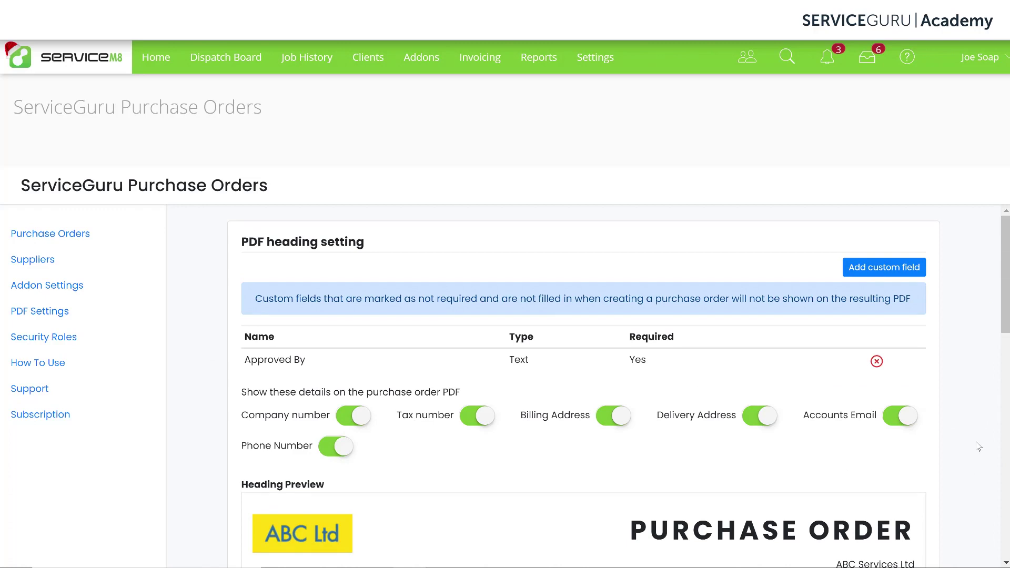
Start a new PDF heading custom field and review the Type options without choosing one
{"action": "left_click", "coordinate": [883, 269]}
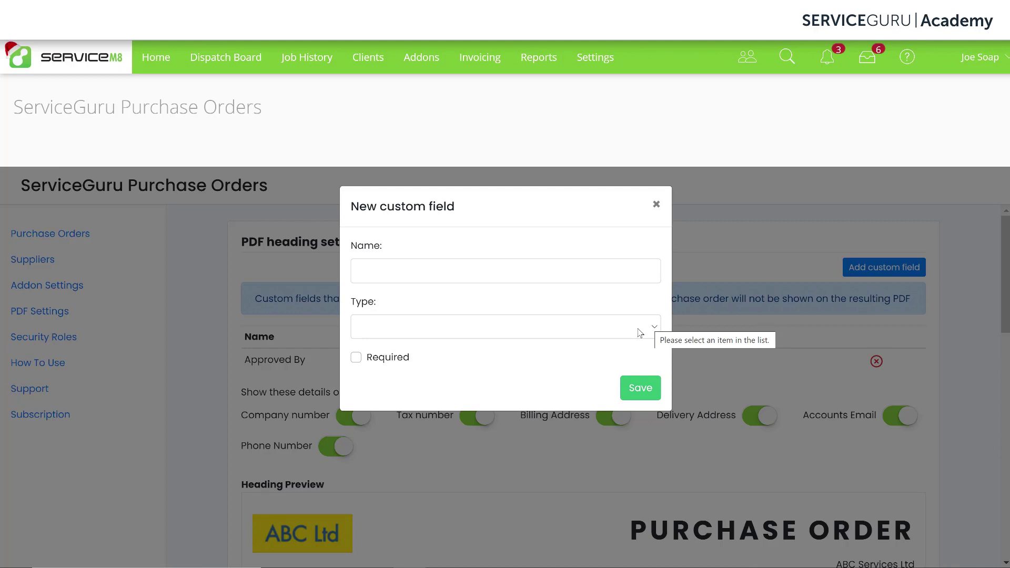
{"action": "left_click", "coordinate": [640, 332]}
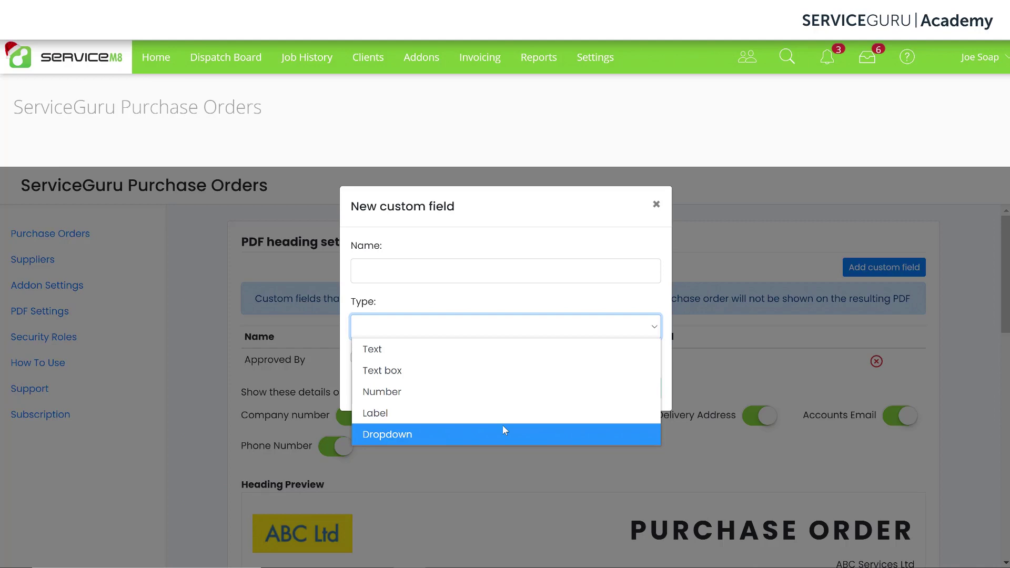
{"action": "left_click", "coordinate": [633, 292]}
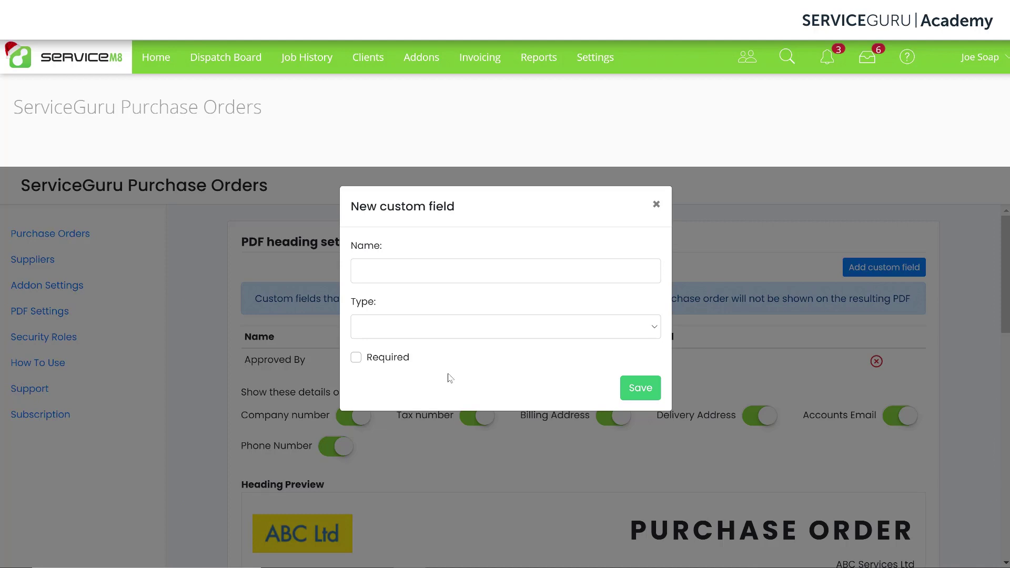
Save a non-required 'Account Number' Label field holding the account number value in the PDF heading
{"action": "left_click", "coordinate": [469, 265]}
{"action": "type", "text": "Ac"}
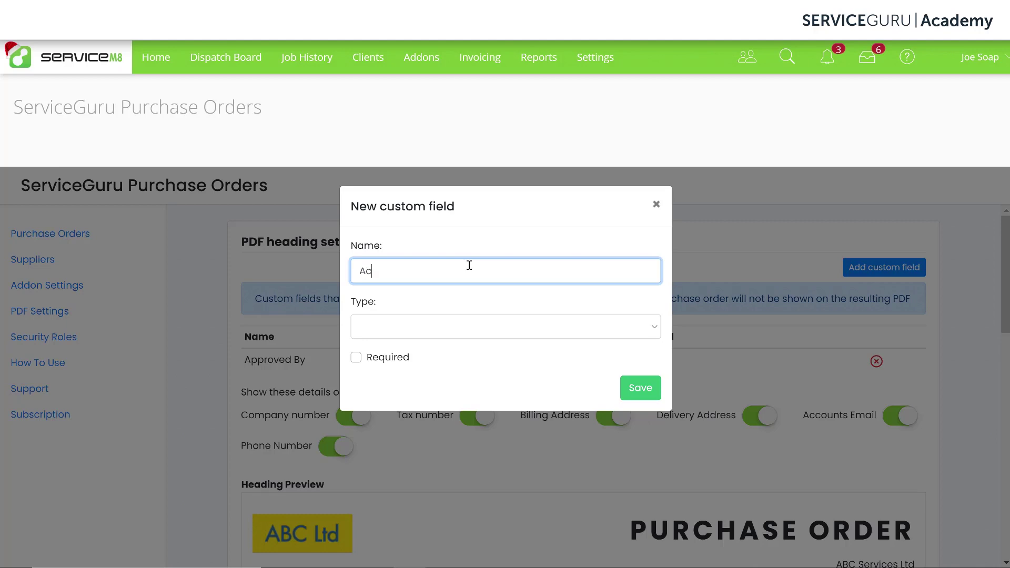
{"action": "type", "text": "count Number"}
{"action": "left_click", "coordinate": [510, 324]}
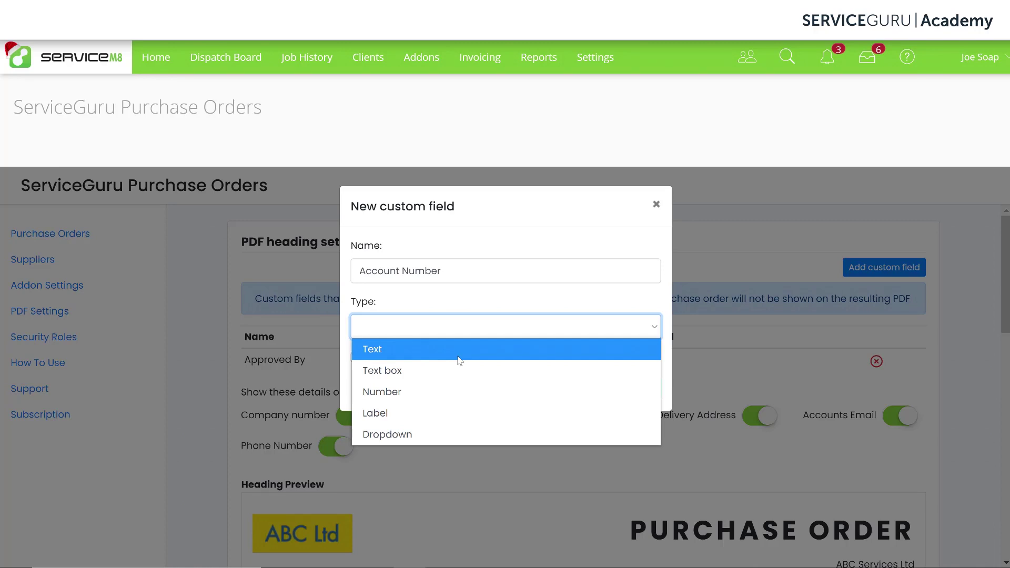
{"action": "left_click", "coordinate": [457, 416]}
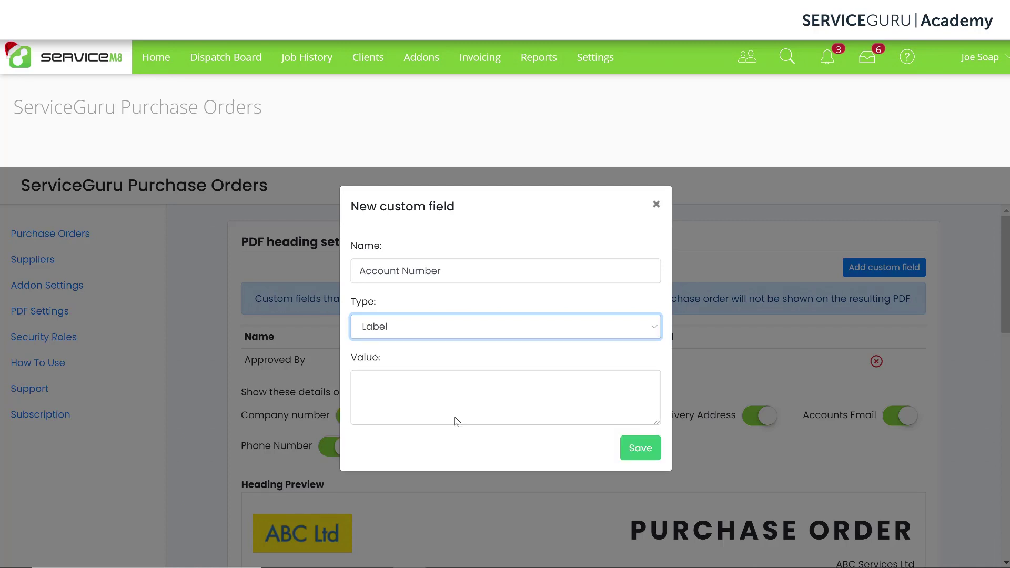
{"action": "left_click", "coordinate": [466, 400]}
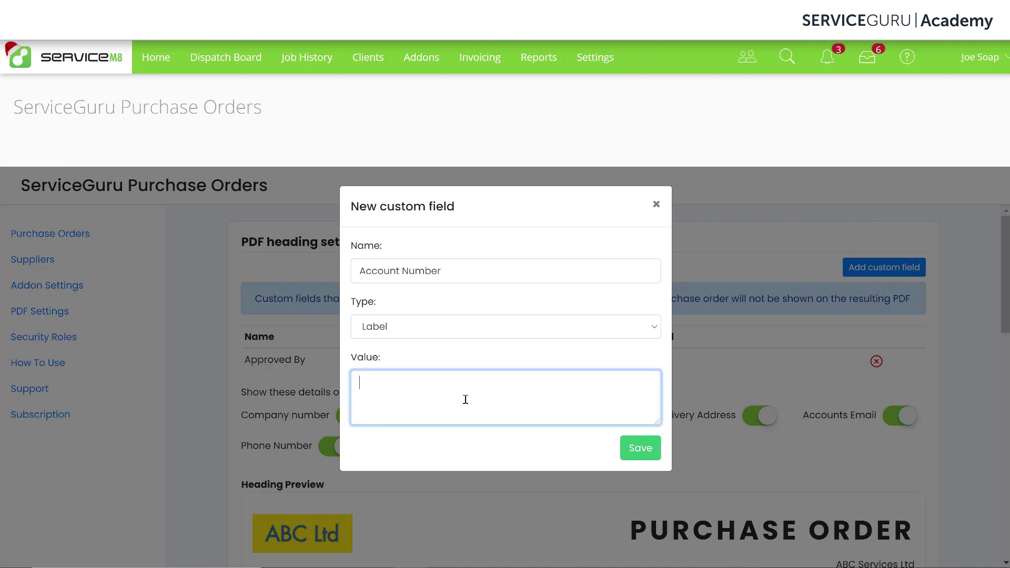
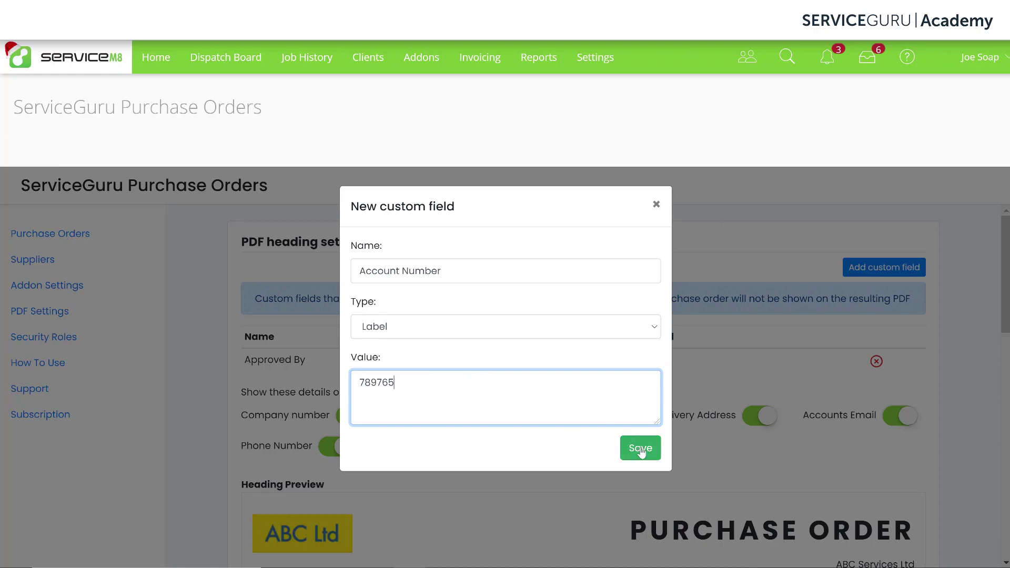
{"action": "left_click", "coordinate": [640, 451]}
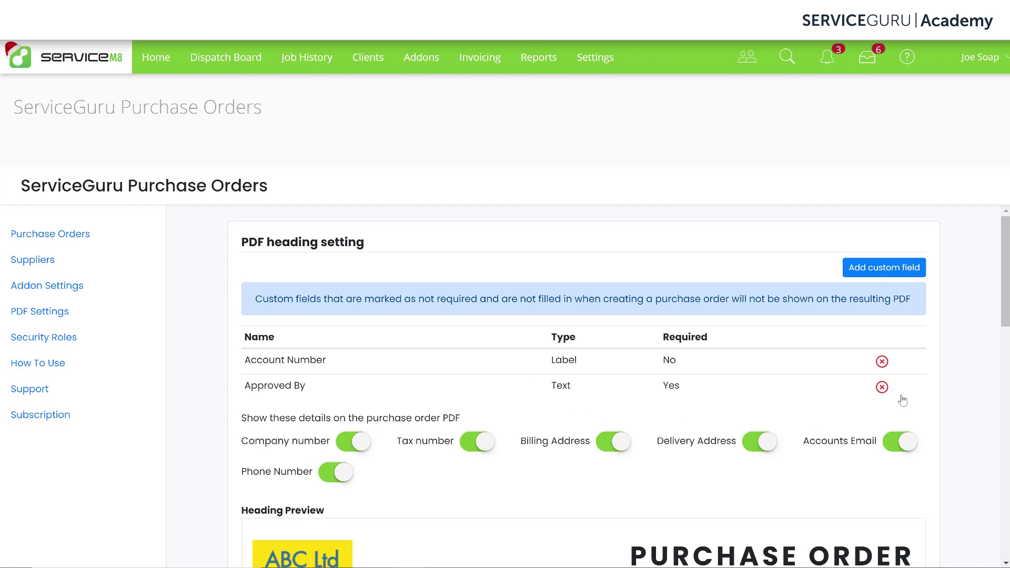
Delete the old Approved By field and start a new heading field named 'Approved by'
{"action": "left_click", "coordinate": [887, 396]}
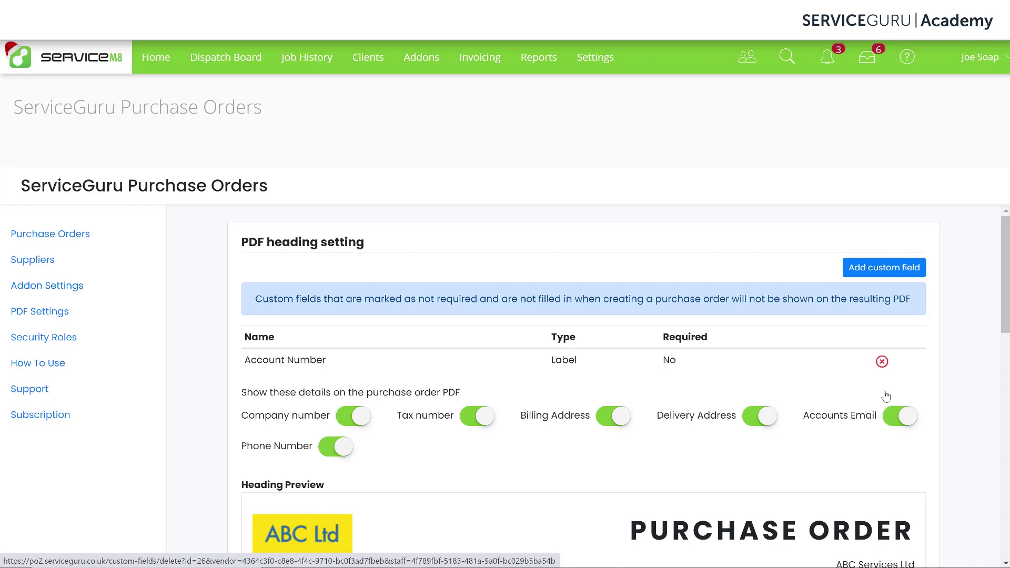
{"action": "left_click", "coordinate": [885, 269]}
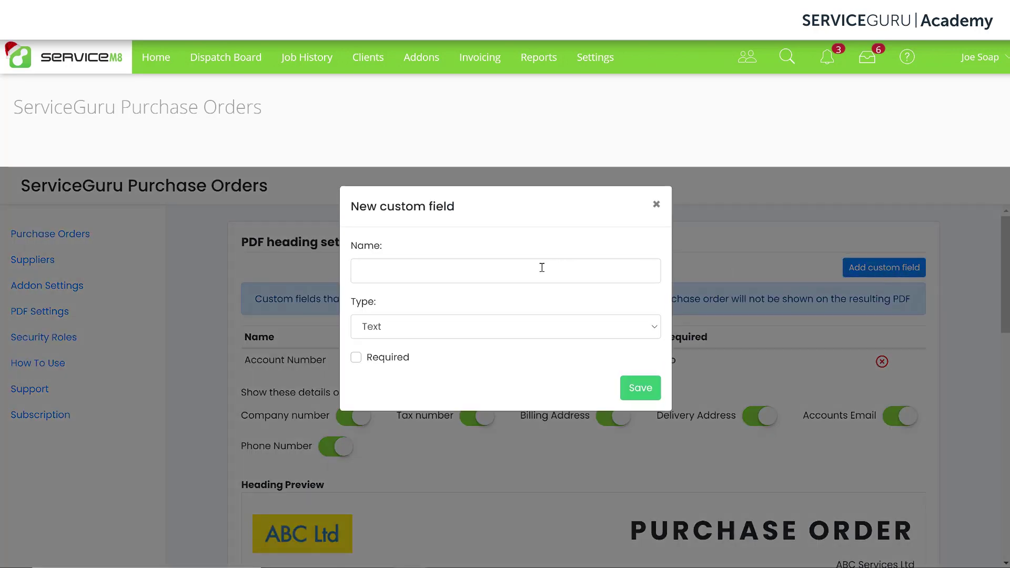
{"action": "left_click", "coordinate": [542, 268]}
{"action": "type", "text": "Approved by"}
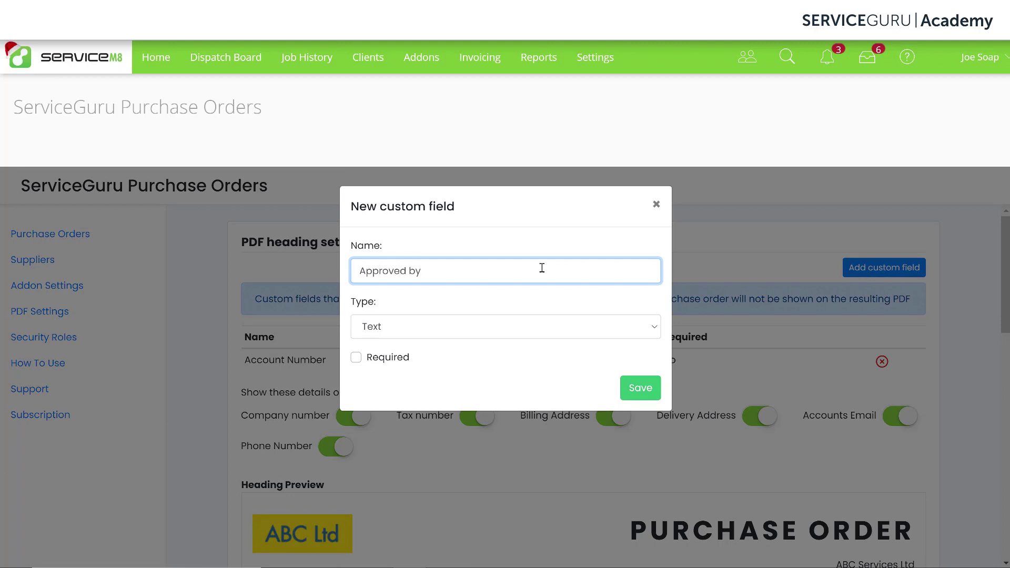
Make 'Approved by' a Dropdown offering two approver names, and save it
{"action": "left_click", "coordinate": [540, 327]}
{"action": "left_click", "coordinate": [445, 434]}
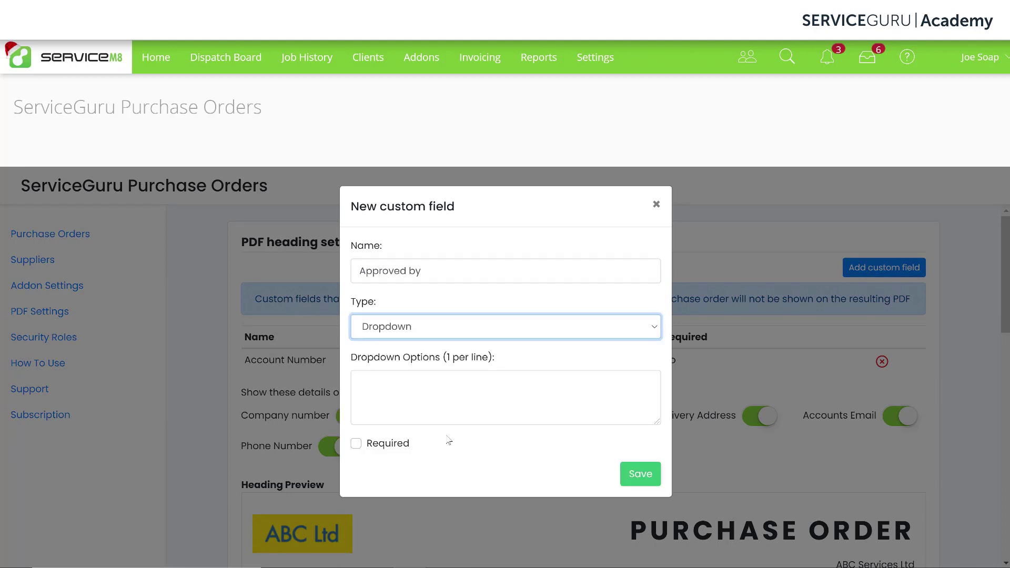
{"action": "left_click", "coordinate": [512, 384]}
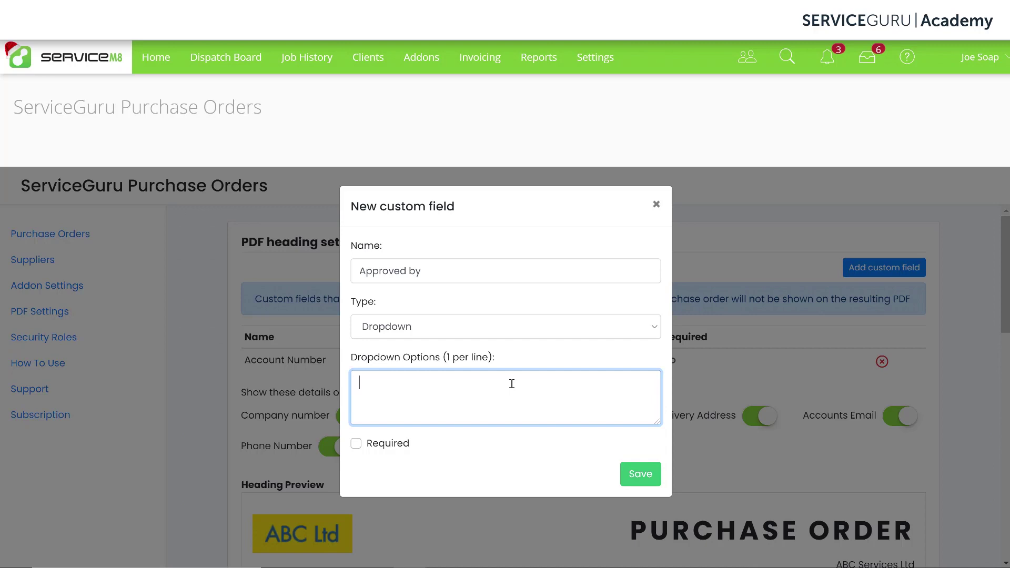
{"action": "type", "text": "John"}
{"action": "type", "text": "m"}
{"action": "left_click", "coordinate": [639, 479]}
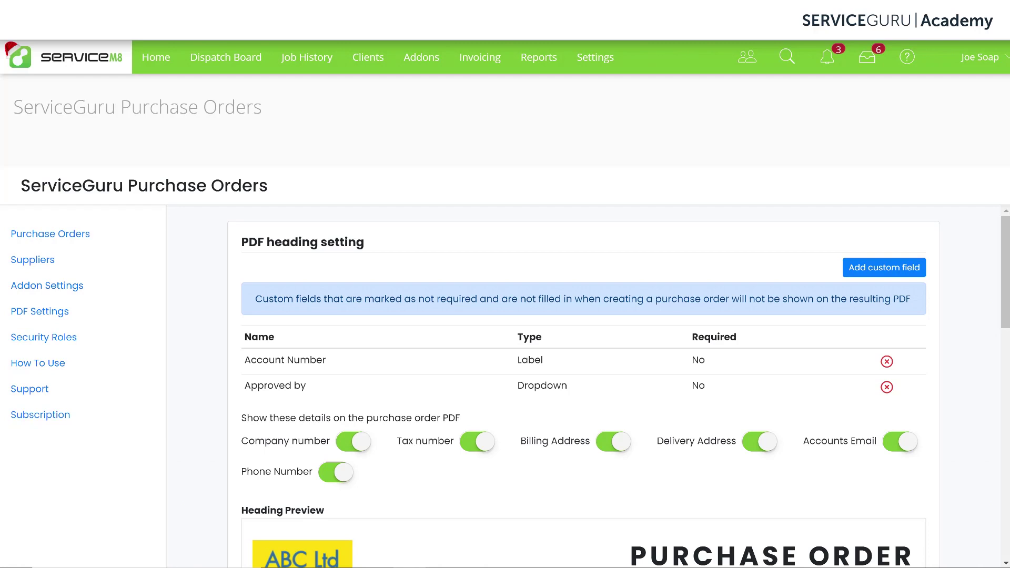
{"action": "scroll", "coordinate": [984, 410], "scroll_direction": "down", "scroll_amount": 4}
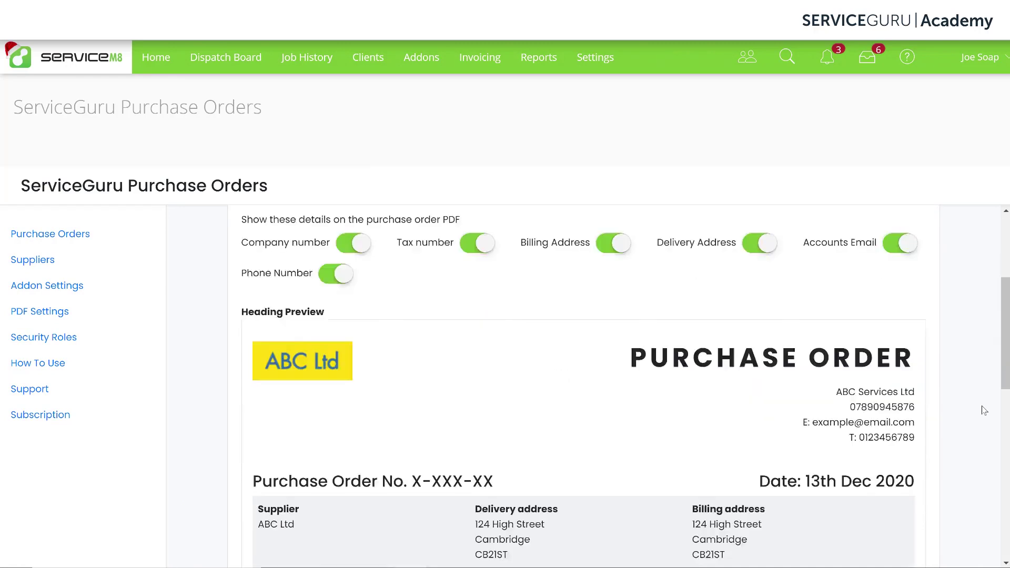
{"action": "scroll", "coordinate": [984, 410], "scroll_direction": "down", "scroll_amount": 8}
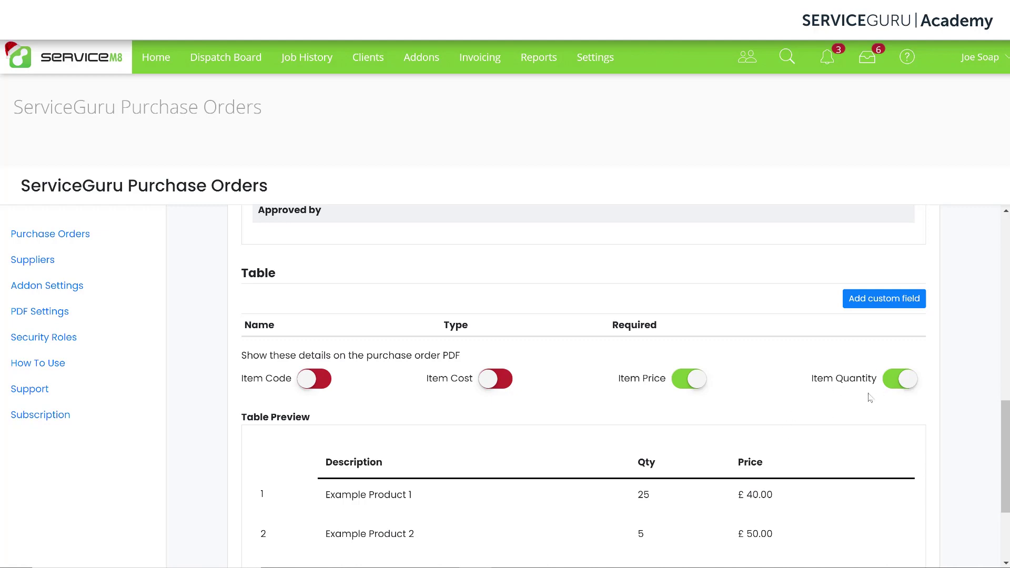
{"action": "left_click", "coordinate": [907, 381]}
{"action": "left_click", "coordinate": [907, 381]}
{"action": "left_click", "coordinate": [696, 381]}
{"action": "left_click", "coordinate": [696, 381]}
{"action": "left_click", "coordinate": [507, 385]}
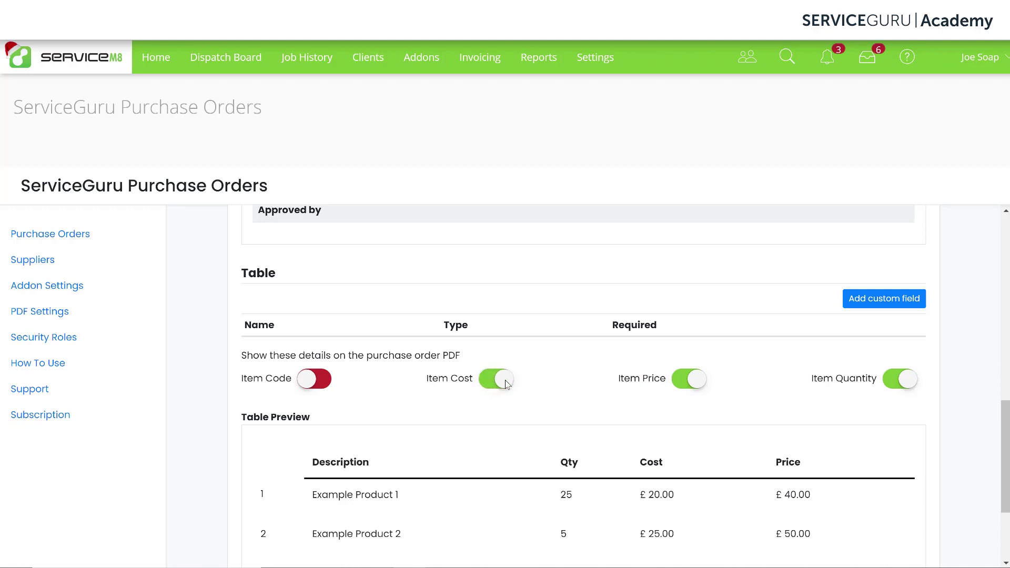
{"action": "left_click", "coordinate": [507, 384]}
{"action": "left_click", "coordinate": [322, 384]}
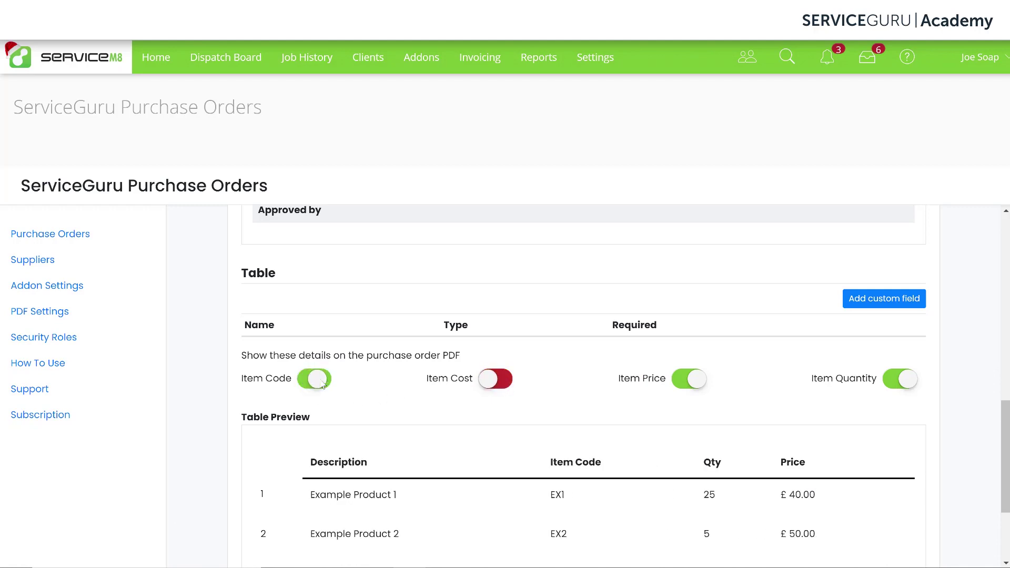
{"action": "left_click", "coordinate": [323, 386]}
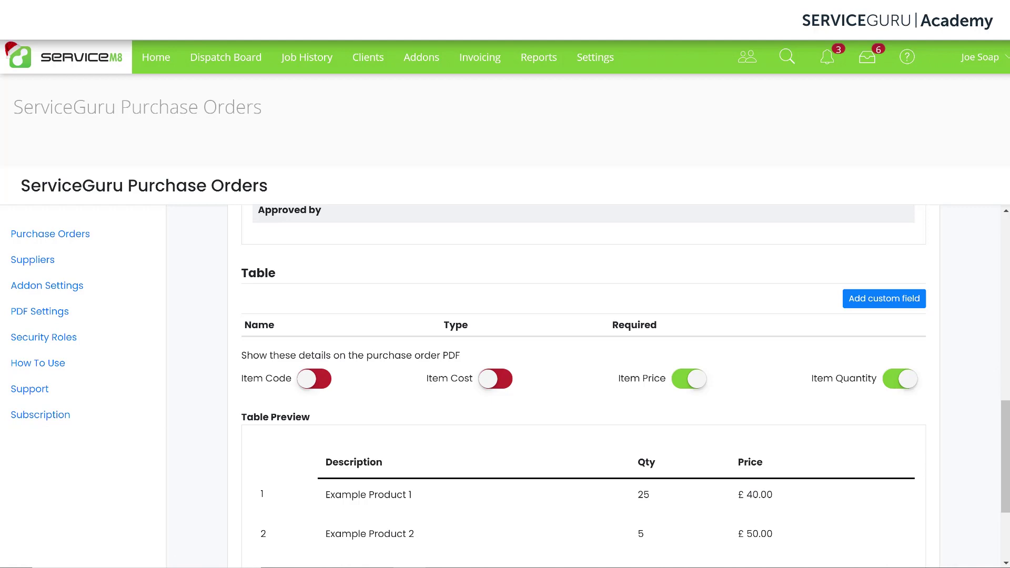
Save a non-required 'Notes' Text box field for the purchase order table rows
{"action": "left_click", "coordinate": [884, 299]}
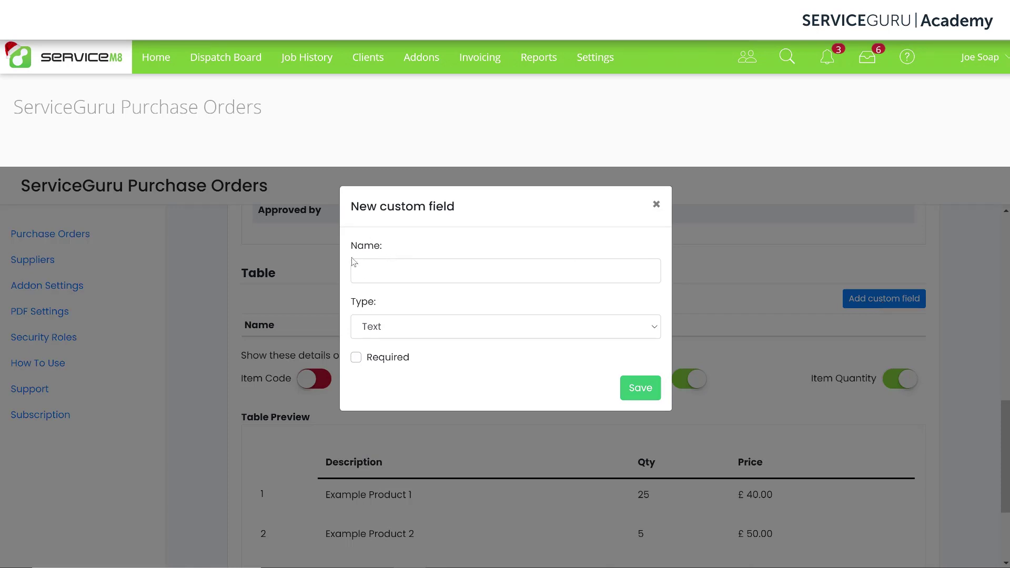
{"action": "left_click", "coordinate": [535, 329]}
{"action": "left_click", "coordinate": [446, 349]}
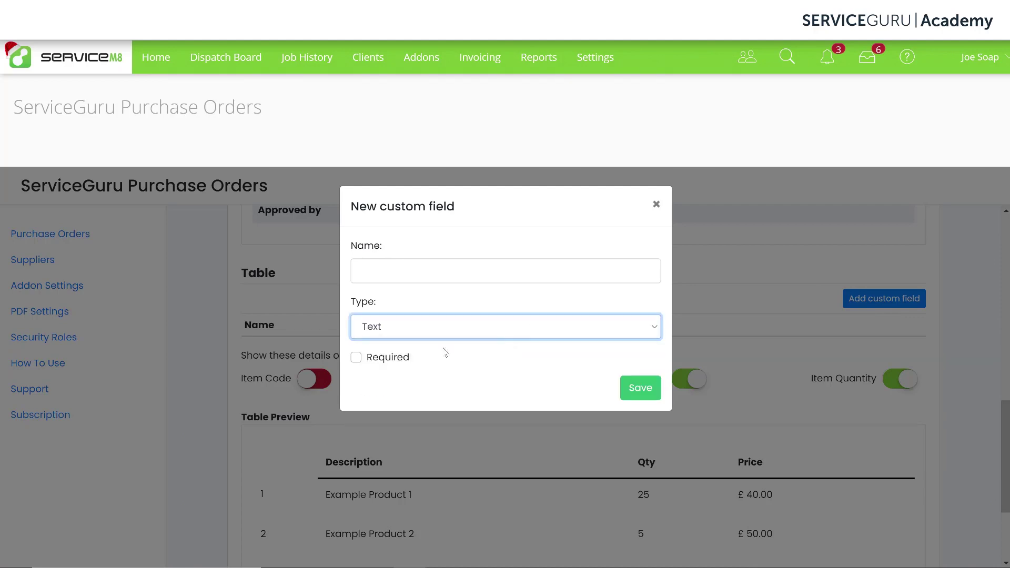
{"action": "left_click", "coordinate": [511, 268]}
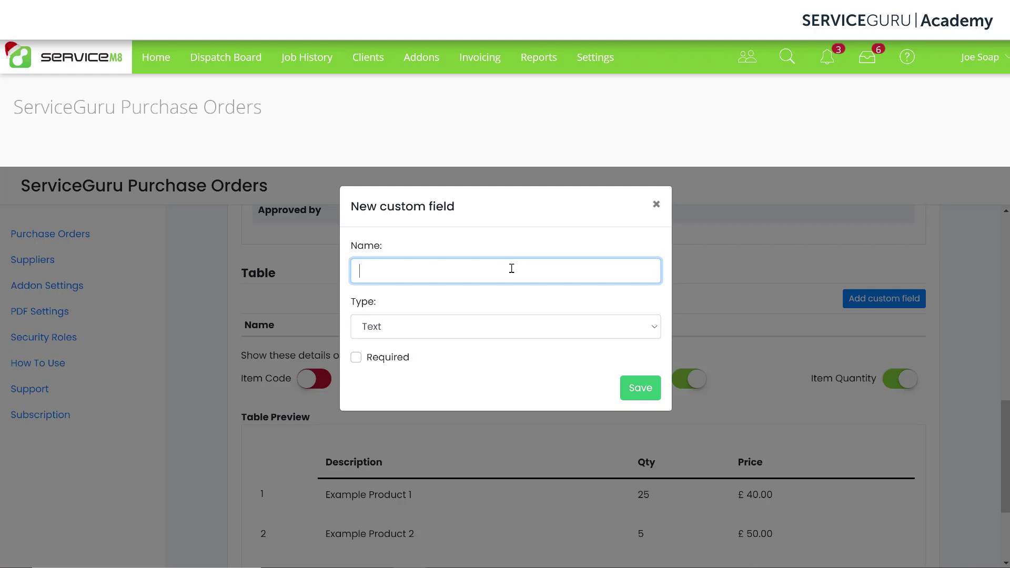
{"action": "type", "text": "Notes"}
{"action": "left_click", "coordinate": [497, 327]}
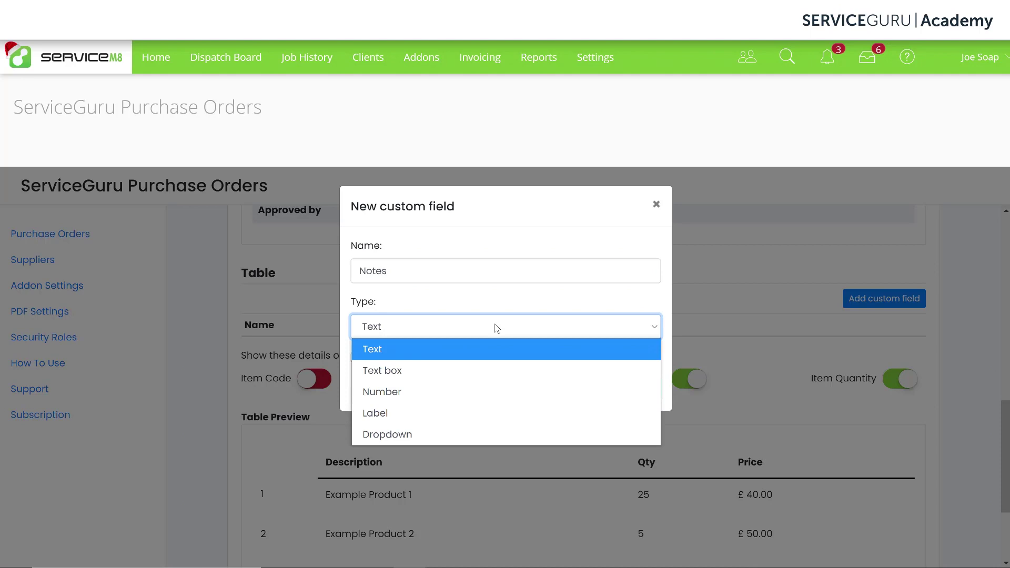
{"action": "left_click", "coordinate": [421, 379]}
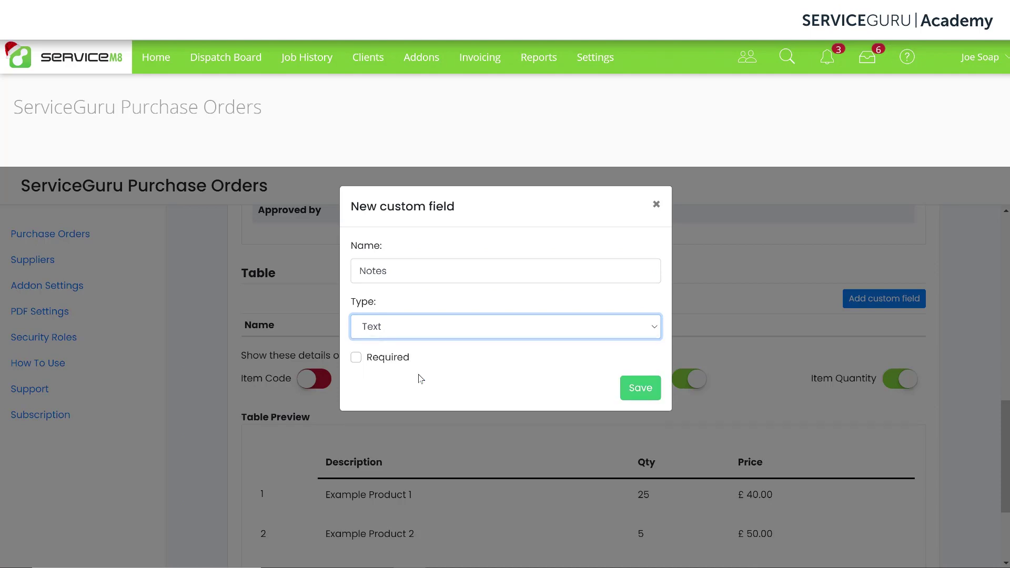
{"action": "left_click", "coordinate": [645, 398]}
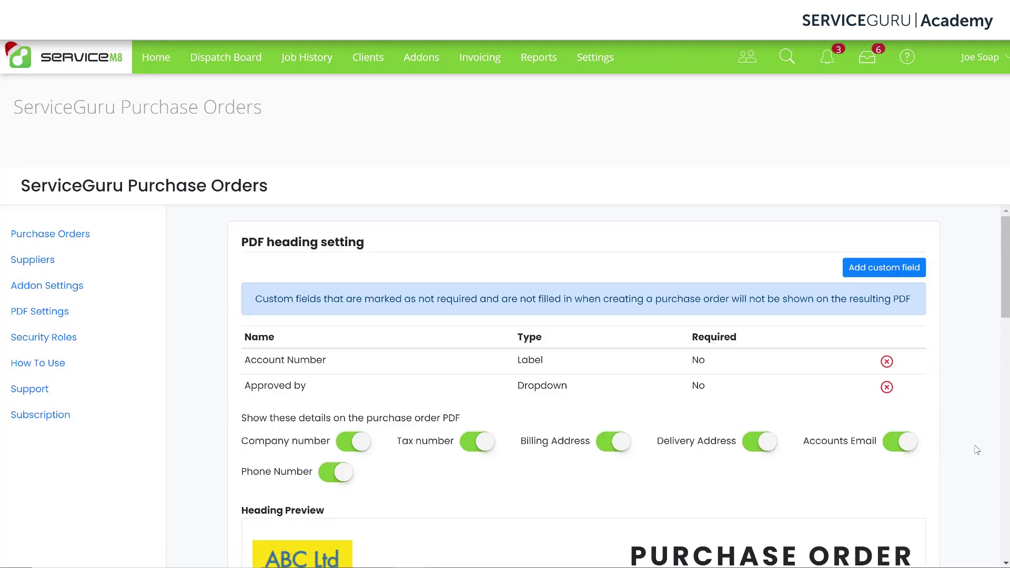
{"action": "scroll", "coordinate": [978, 448], "scroll_direction": "down", "scroll_amount": 15}
{"action": "scroll", "coordinate": [973, 447], "scroll_direction": "up", "scroll_amount": 2}
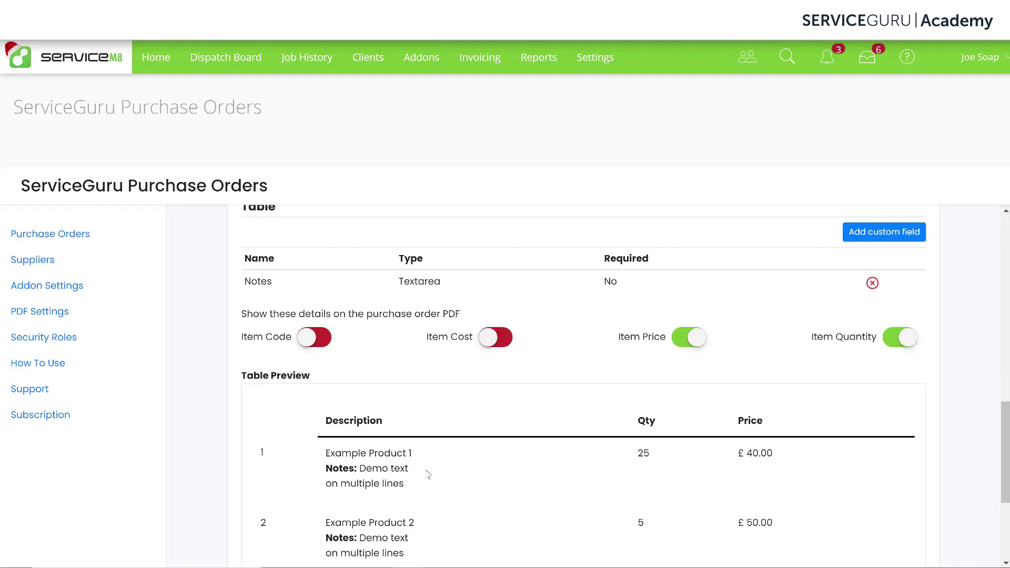
{"action": "scroll", "coordinate": [403, 453], "scroll_direction": "down", "scroll_amount": 2}
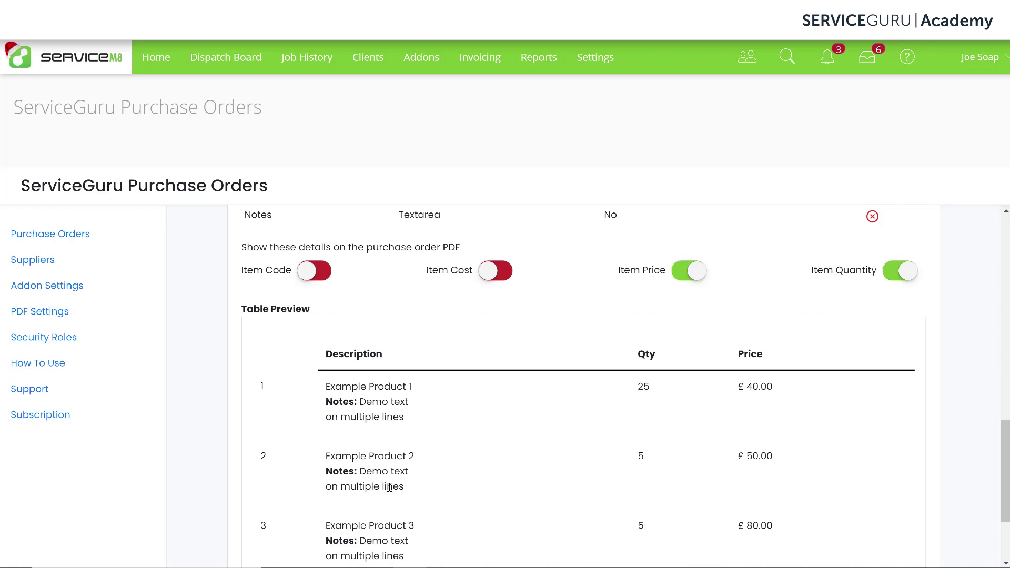
{"action": "left_click", "coordinate": [237, 64]}
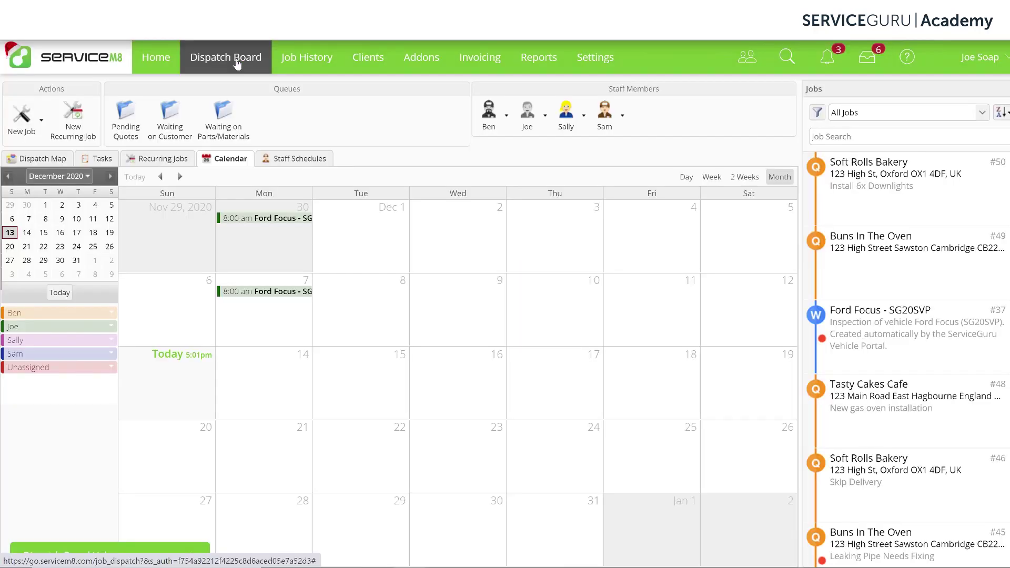
Open job #50 for Soft Rolls Bakery, view its Quotes & Invoicing details and list its addons
{"action": "double_click", "coordinate": [865, 209]}
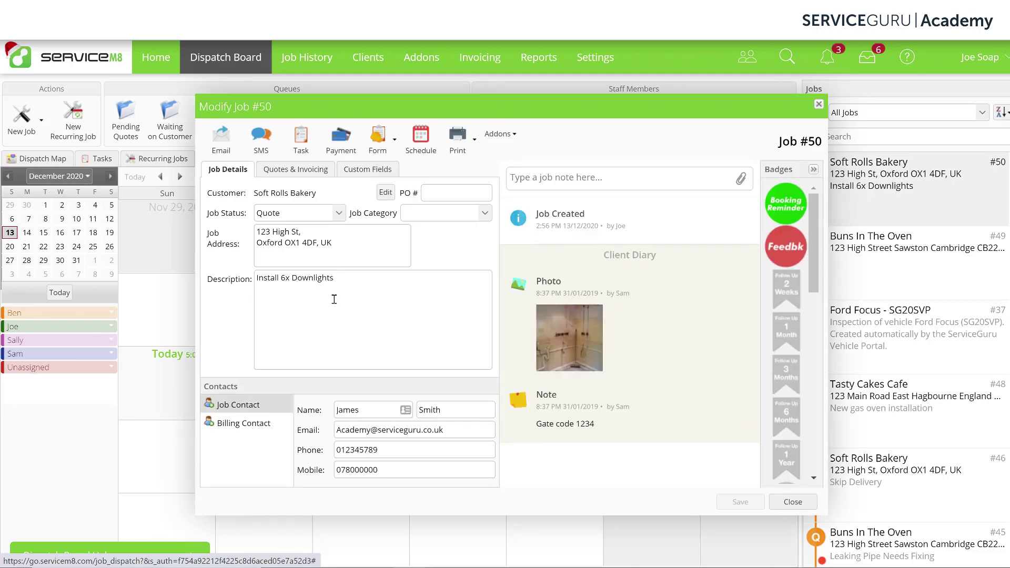
{"action": "left_click", "coordinate": [334, 299]}
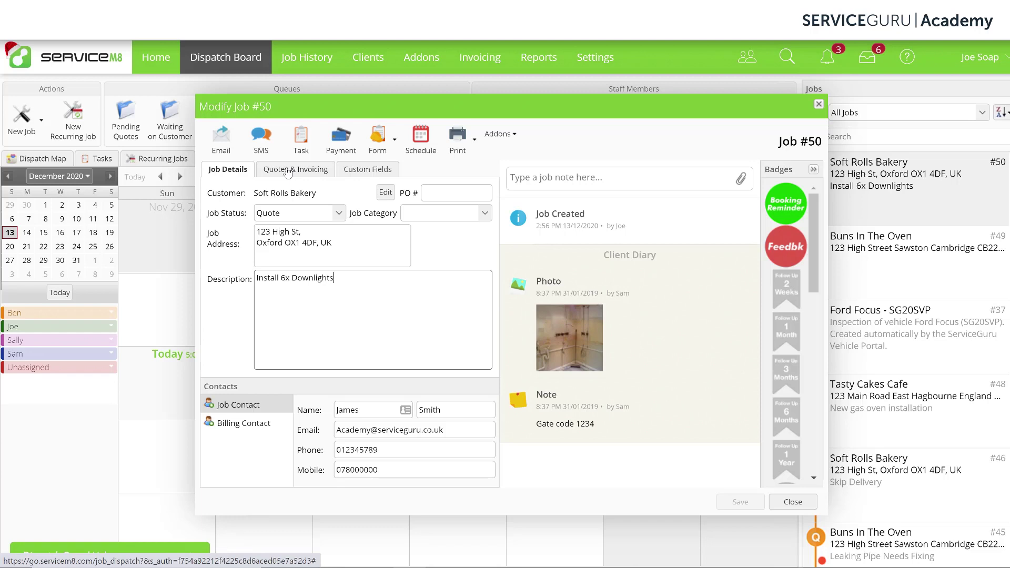
{"action": "left_click", "coordinate": [287, 169]}
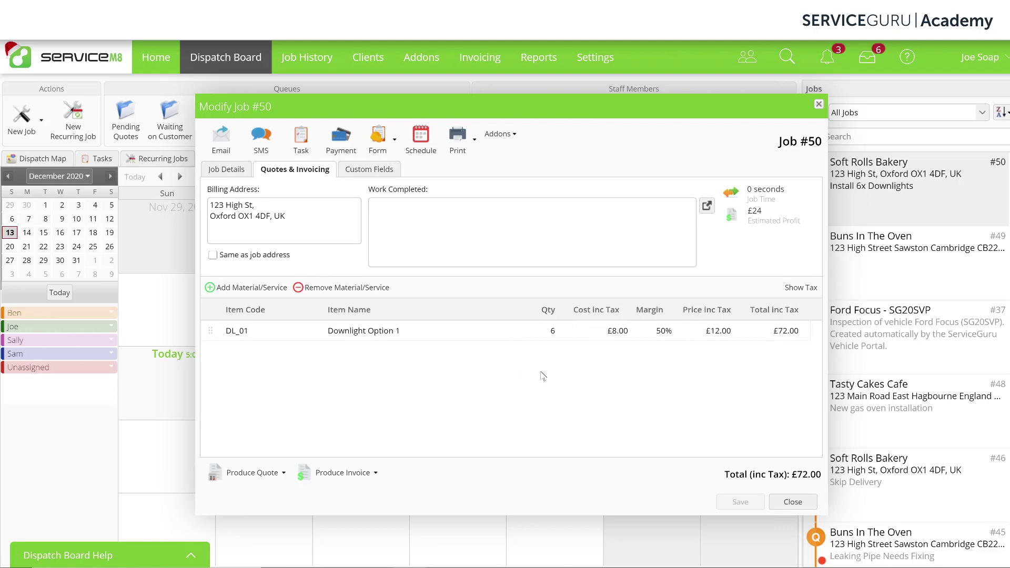
{"action": "left_click", "coordinate": [500, 135]}
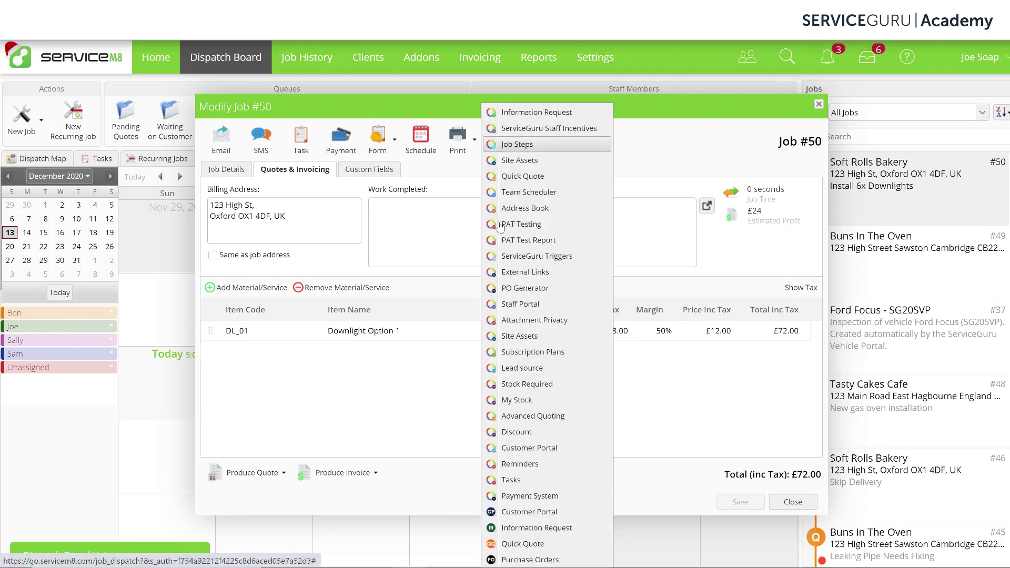
Start a Purchase Orders addon order for job #50 with supplier Zappy Electrical supplies
{"action": "left_click", "coordinate": [526, 560]}
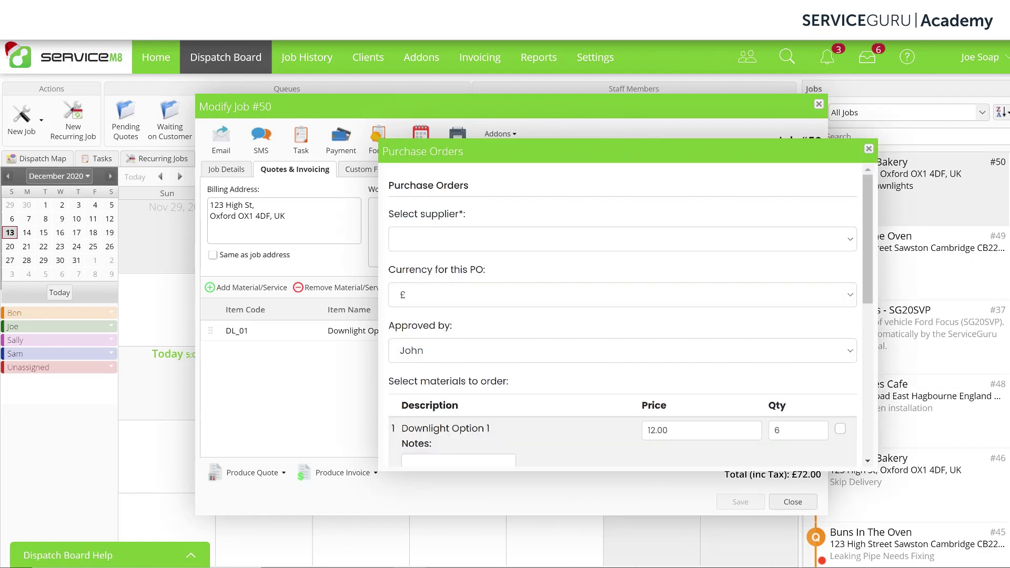
{"action": "left_click", "coordinate": [615, 241]}
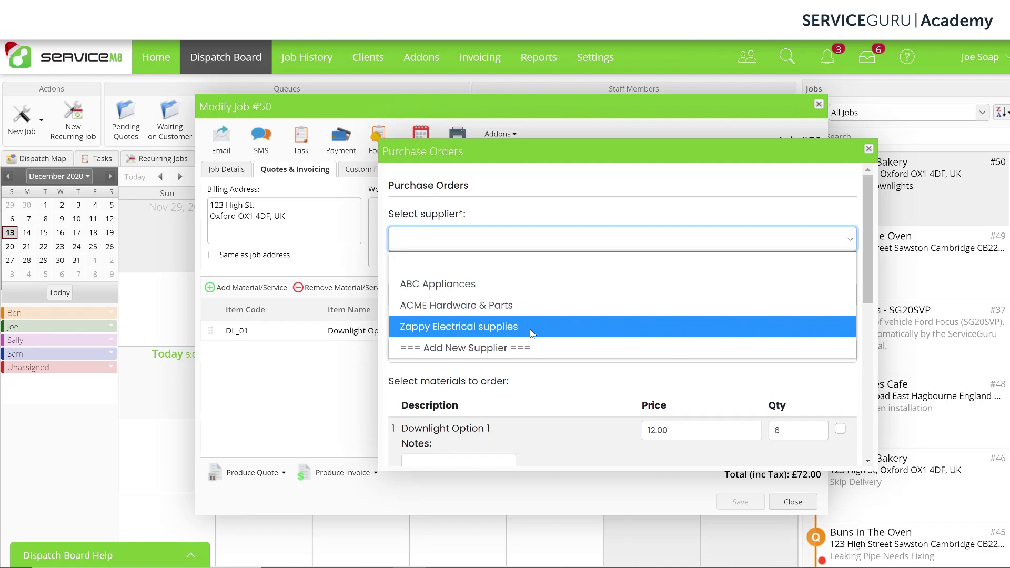
{"action": "left_click", "coordinate": [531, 333]}
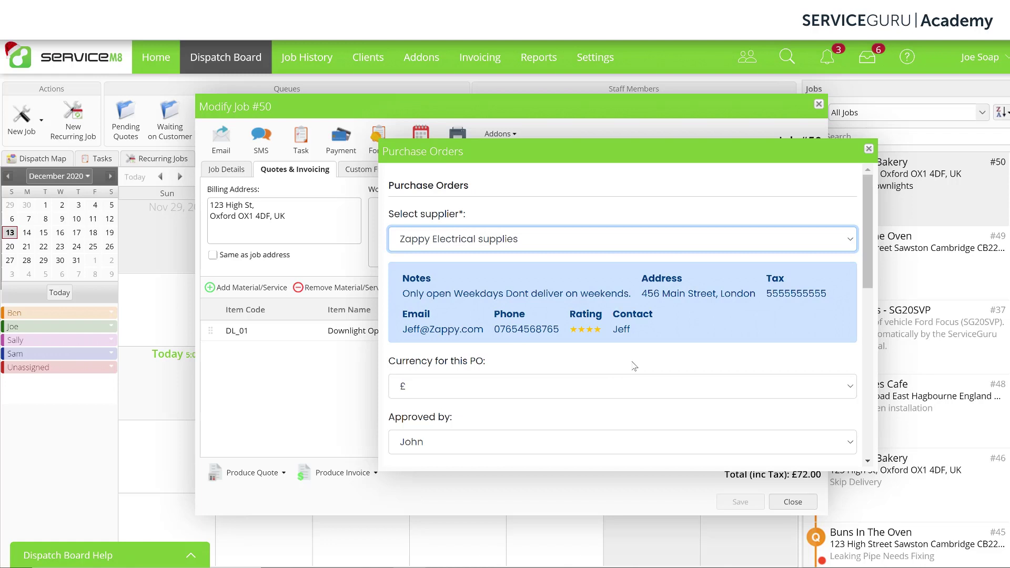
{"action": "scroll", "coordinate": [634, 367], "scroll_direction": "down", "scroll_amount": 2}
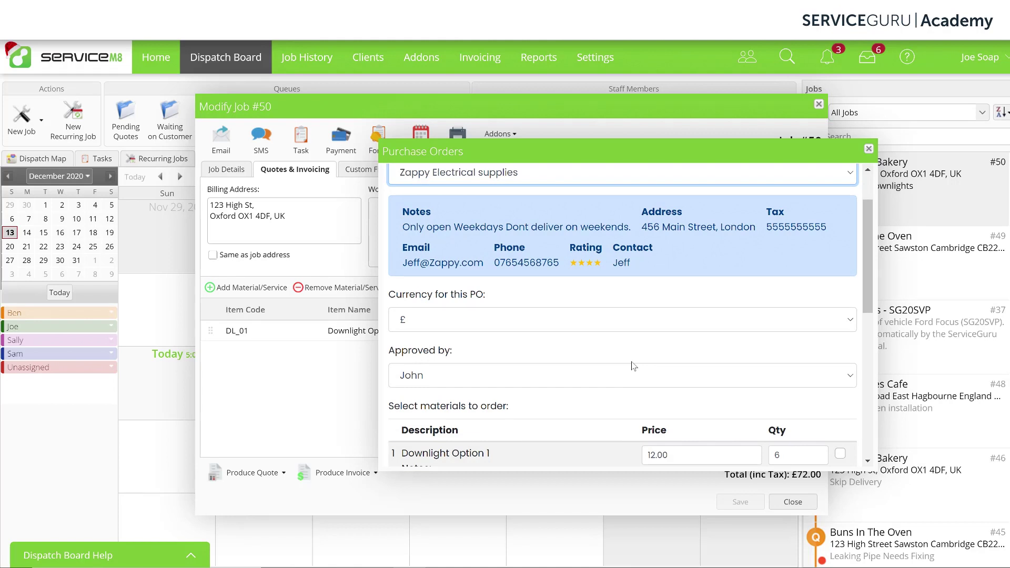
Keep £ as the PO currency and leave the existing approver selected
{"action": "left_click", "coordinate": [656, 328]}
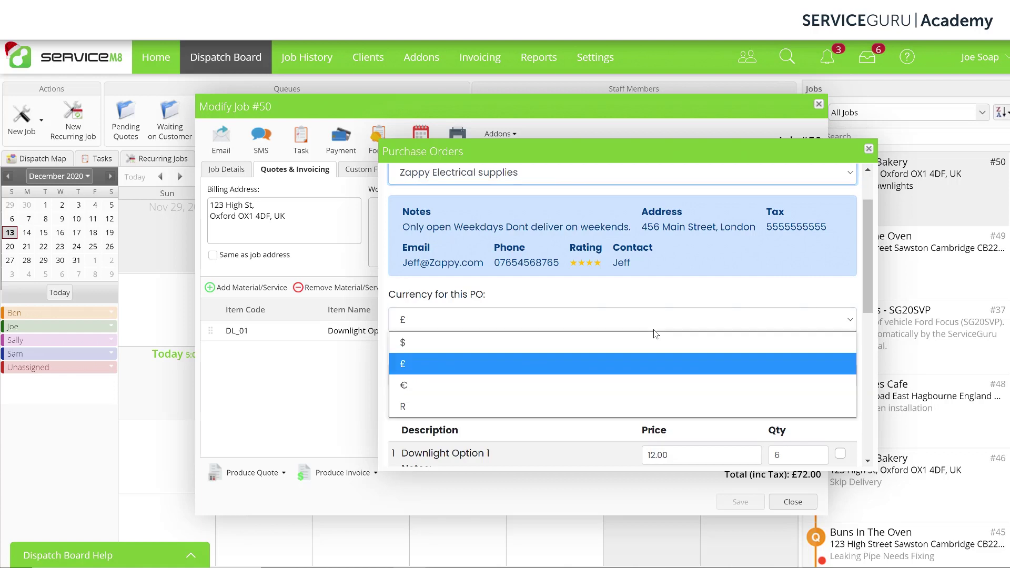
{"action": "left_click", "coordinate": [549, 369]}
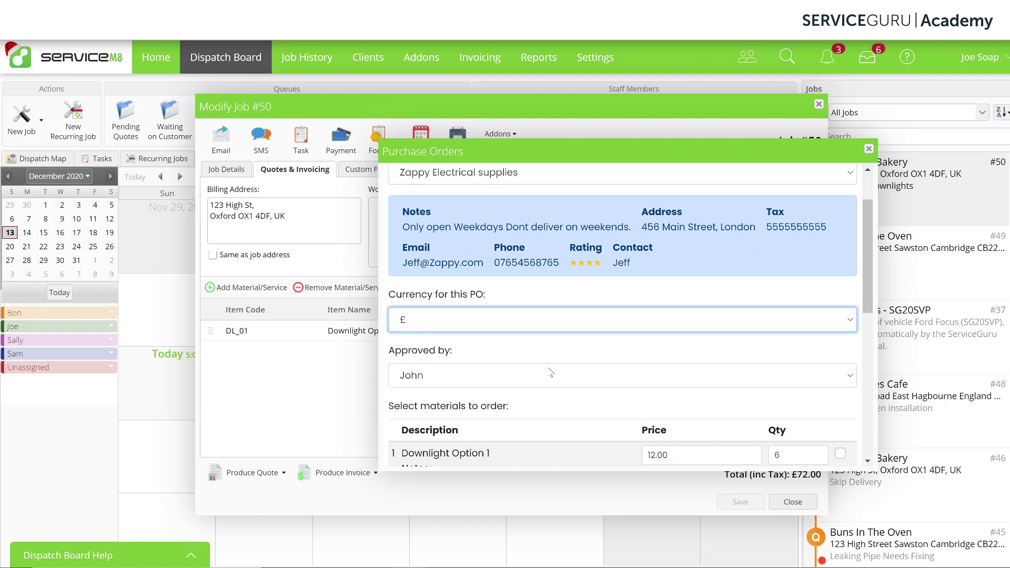
{"action": "scroll", "coordinate": [605, 350], "scroll_direction": "down", "scroll_amount": 1}
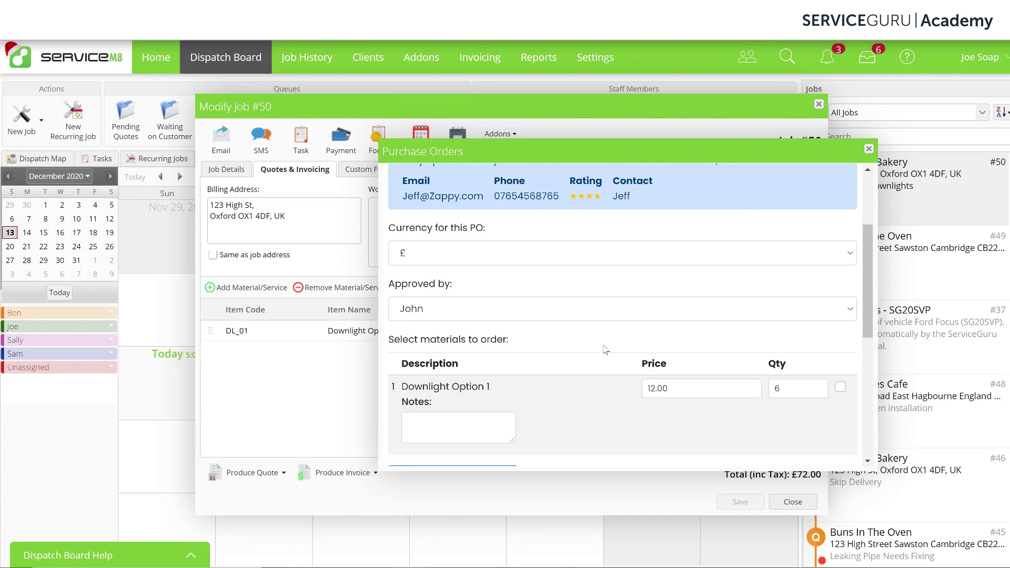
{"action": "left_click", "coordinate": [606, 315]}
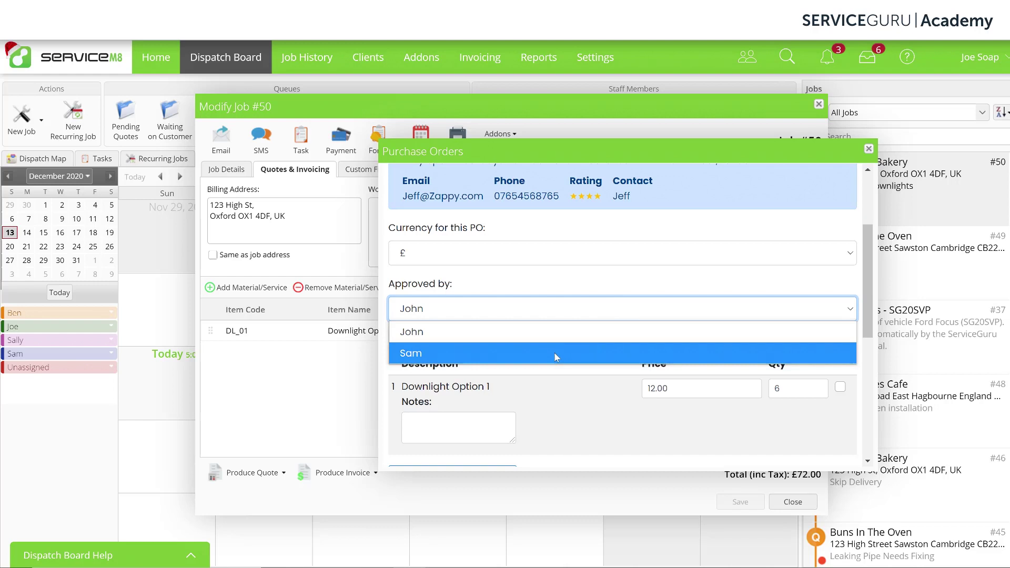
{"action": "left_click", "coordinate": [569, 337]}
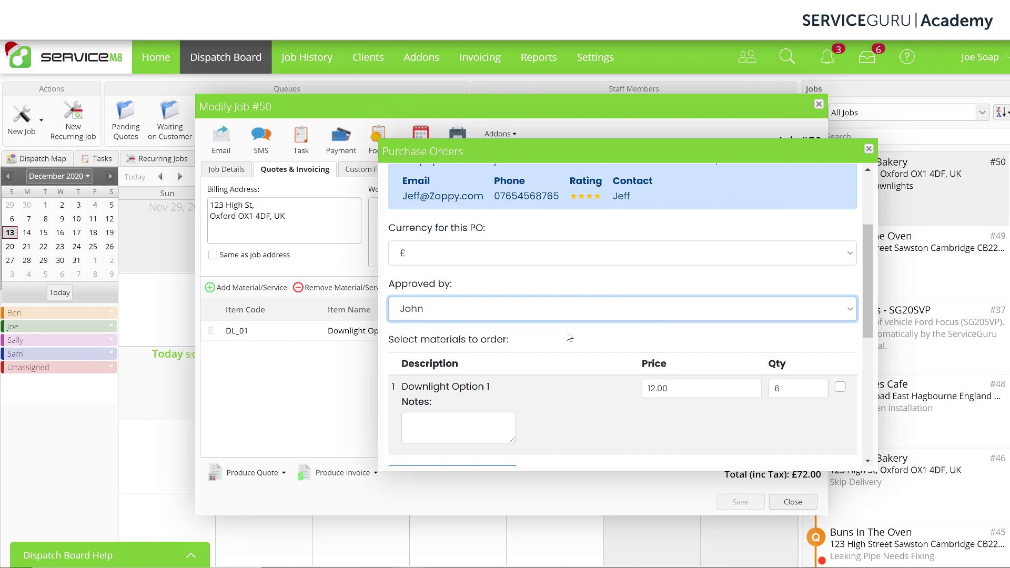
{"action": "scroll", "coordinate": [570, 339], "scroll_direction": "down", "scroll_amount": 2}
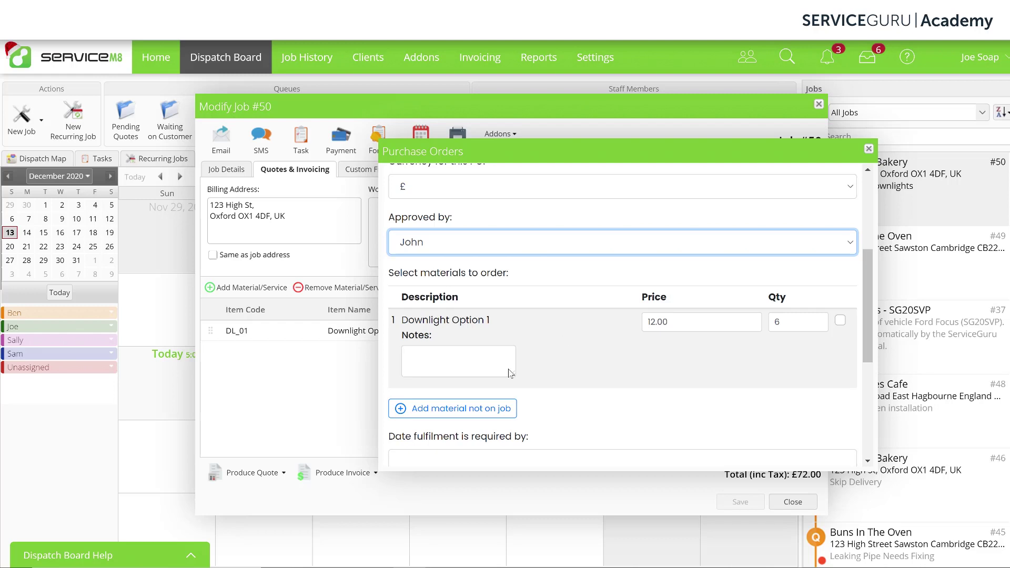
Add [CBL_1.5_25m] 25m x 1.5mm Cable, found by searching 'cbl', as a material not on the job
{"action": "left_click", "coordinate": [461, 416]}
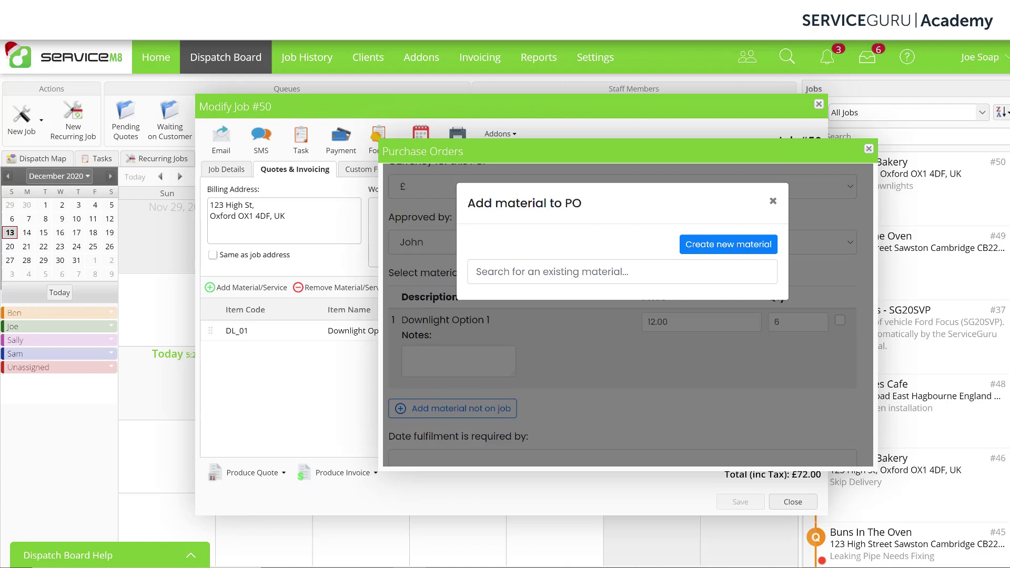
{"action": "left_click", "coordinate": [493, 272]}
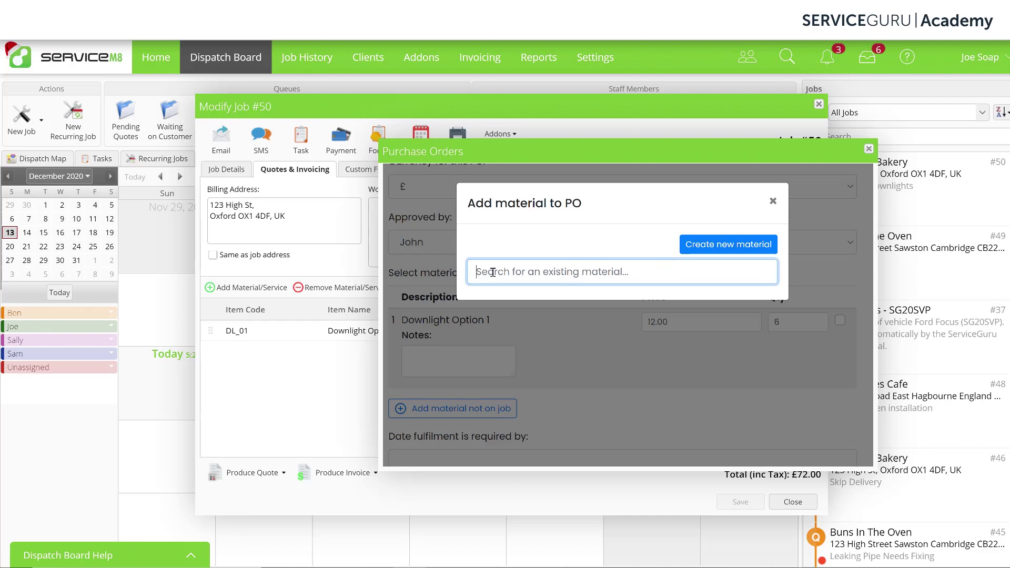
{"action": "type", "text": "cb"}
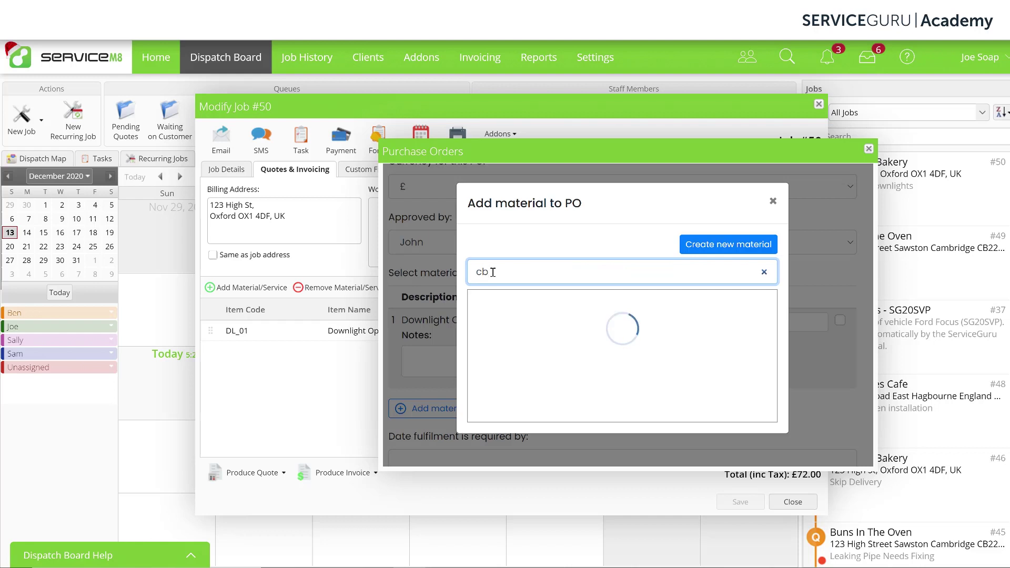
{"action": "type", "text": "l"}
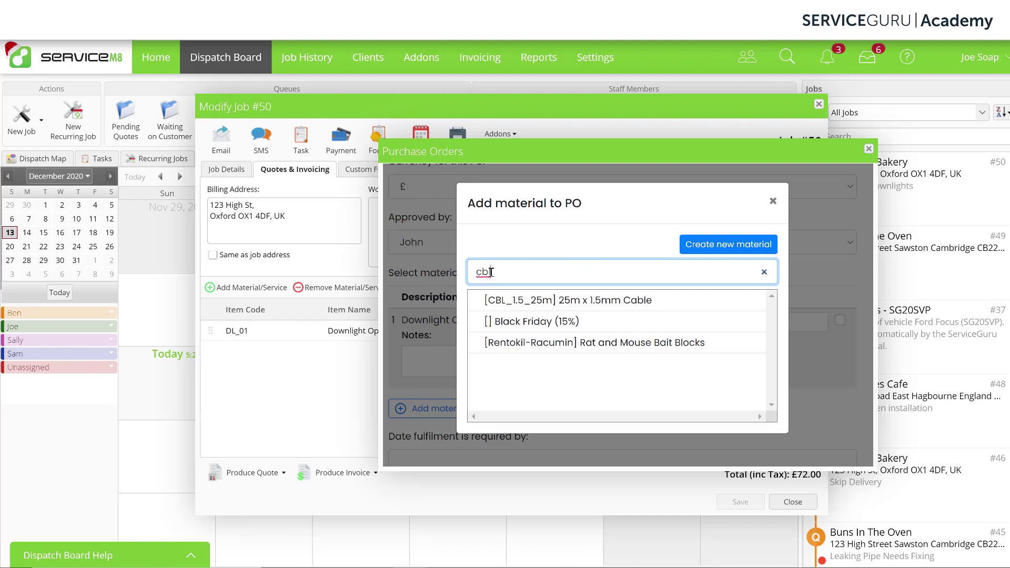
{"action": "left_click", "coordinate": [525, 300]}
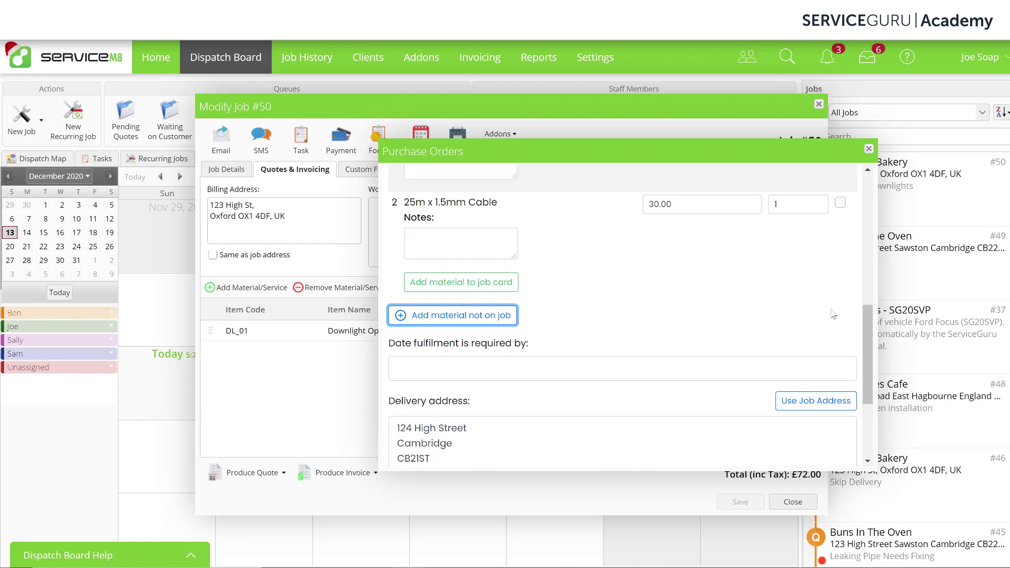
Tick Downlight Option 1 and the 25m x 1.5mm Cable rows for ordering
{"action": "scroll", "coordinate": [833, 315], "scroll_direction": "up", "scroll_amount": 3}
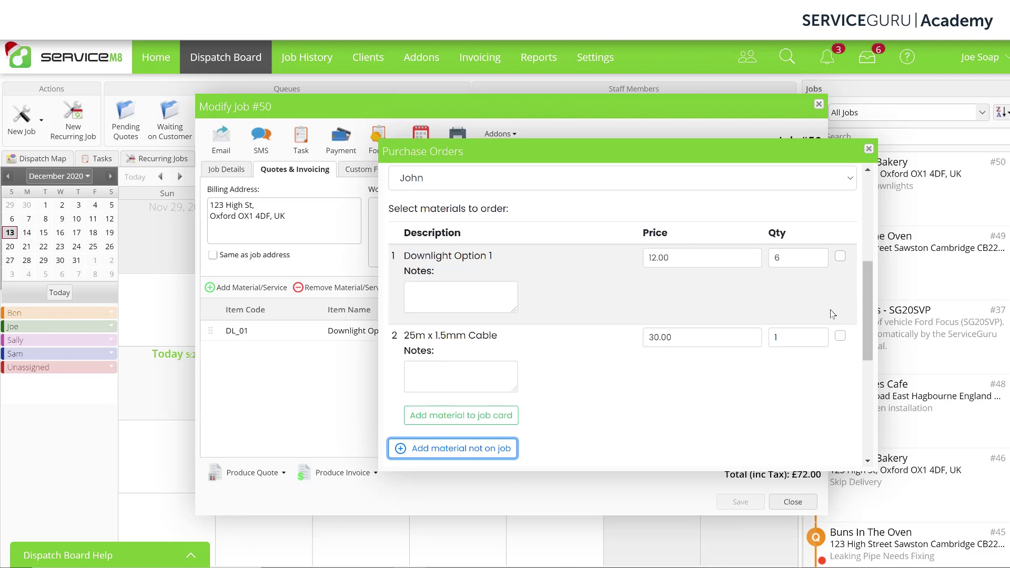
{"action": "left_click", "coordinate": [841, 257]}
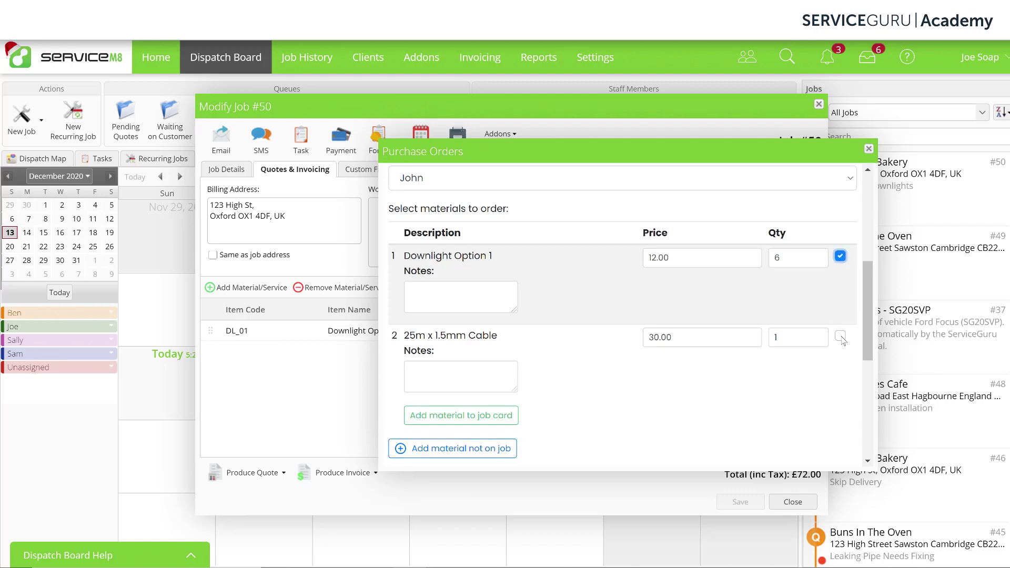
{"action": "left_click", "coordinate": [841, 336]}
{"action": "scroll", "coordinate": [840, 339], "scroll_direction": "down", "scroll_amount": 4}
{"action": "scroll", "coordinate": [841, 339], "scroll_direction": "down", "scroll_amount": 2}
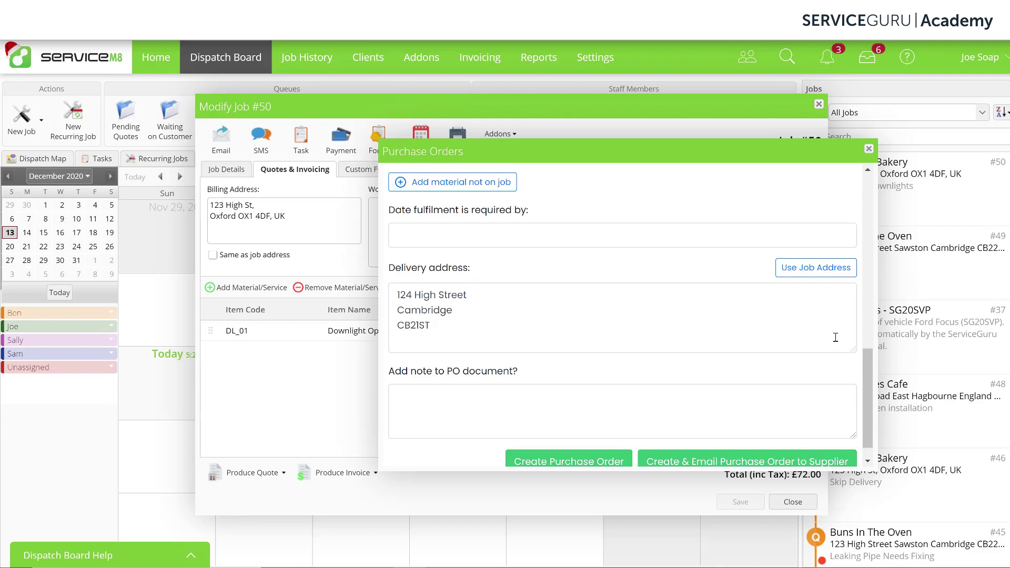
Set fulfilment required by 15th Dec 2020, check the delivery address, and add the note 'Be careful of the dog'
{"action": "left_click", "coordinate": [759, 237]}
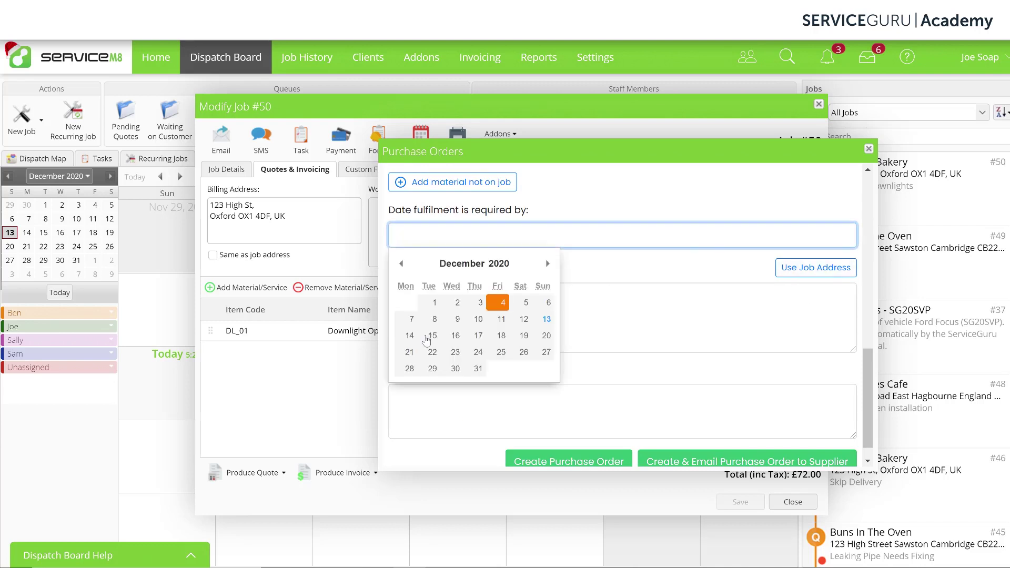
{"action": "left_click", "coordinate": [433, 337]}
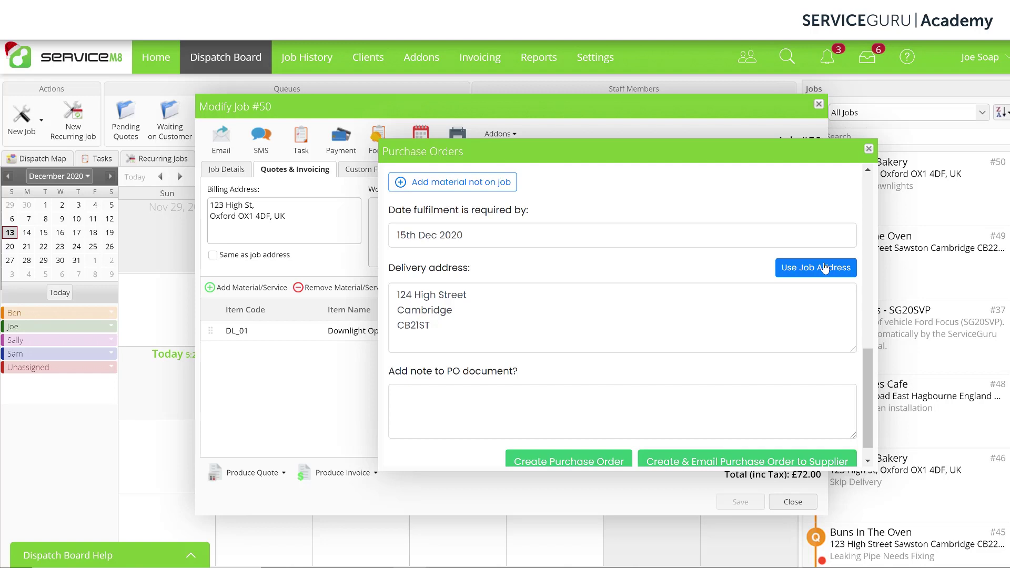
{"action": "left_click", "coordinate": [632, 320]}
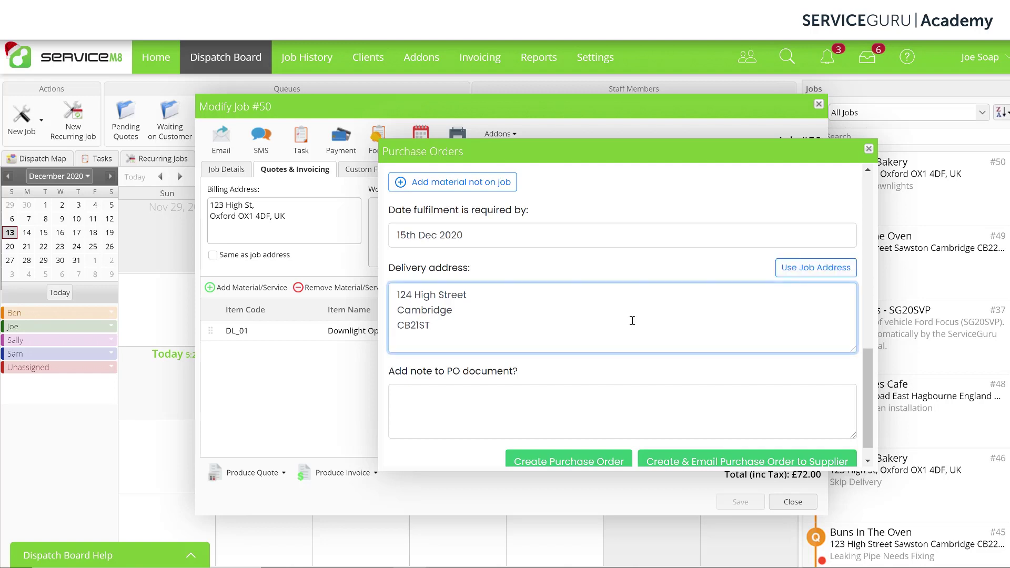
{"action": "scroll", "coordinate": [633, 320], "scroll_direction": "down", "scroll_amount": 1}
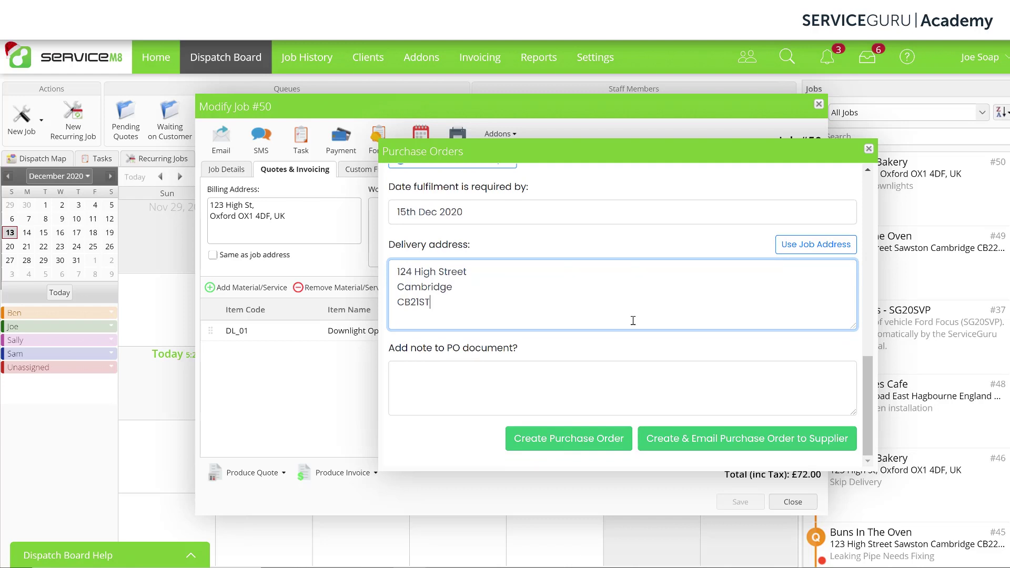
{"action": "left_click", "coordinate": [587, 380]}
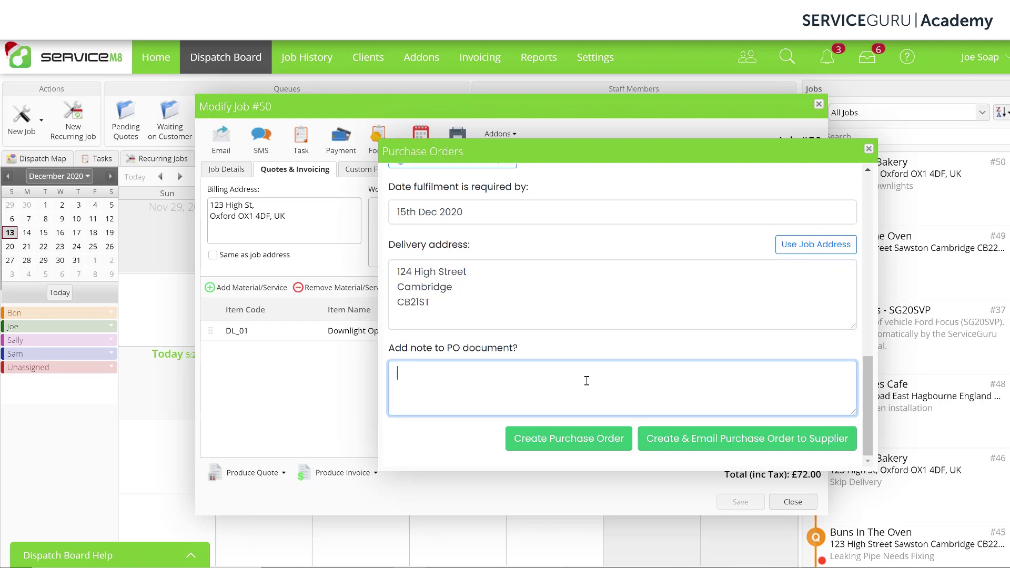
{"action": "type", "text": "Be careful of the dog"}
Create the purchase order, close the confirmation and job #50, then reopen job #50
{"action": "left_click", "coordinate": [571, 442]}
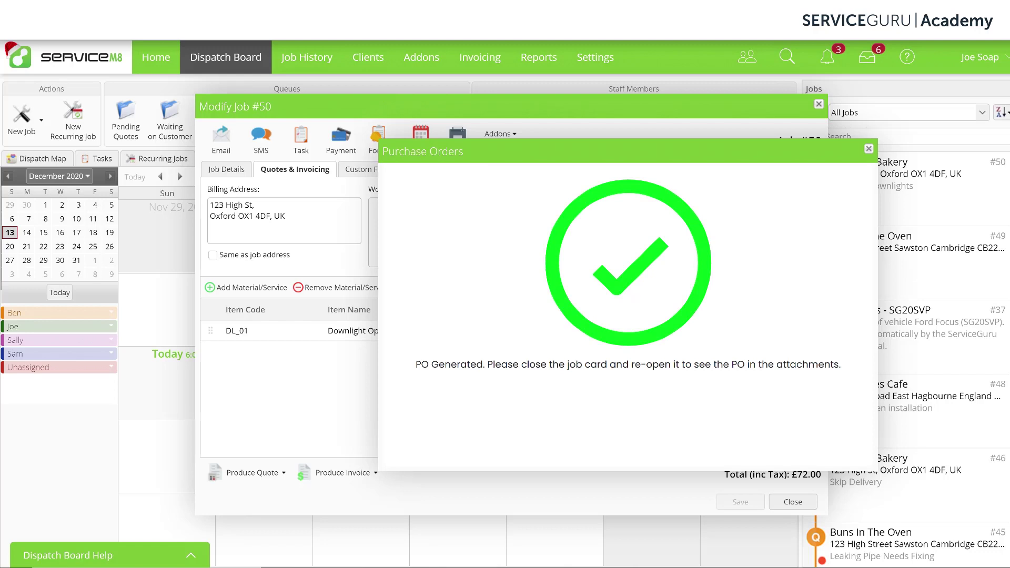
{"action": "left_click", "coordinate": [869, 149]}
{"action": "left_click", "coordinate": [819, 104]}
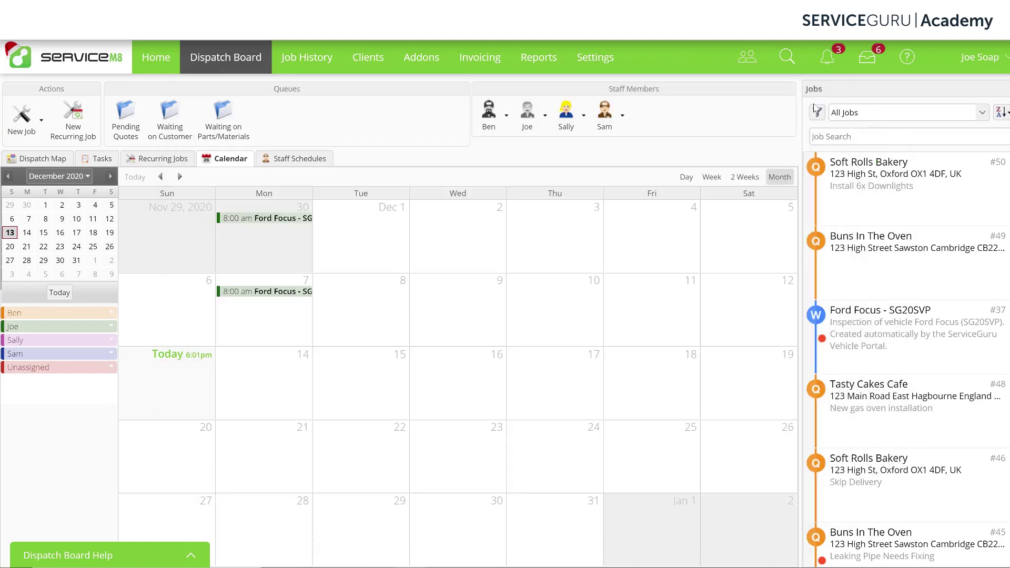
{"action": "double_click", "coordinate": [902, 188]}
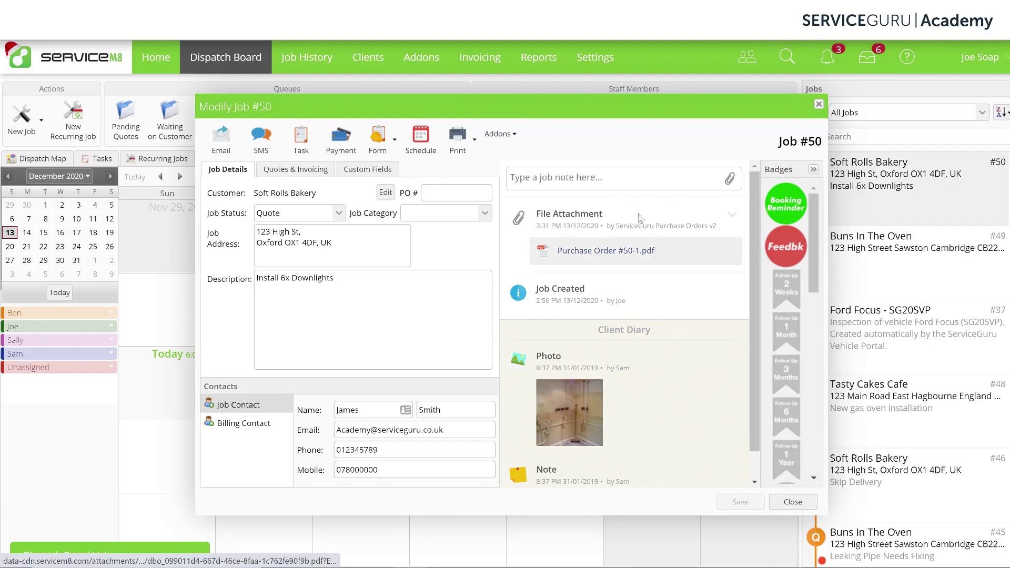
{"action": "left_click", "coordinate": [634, 255]}
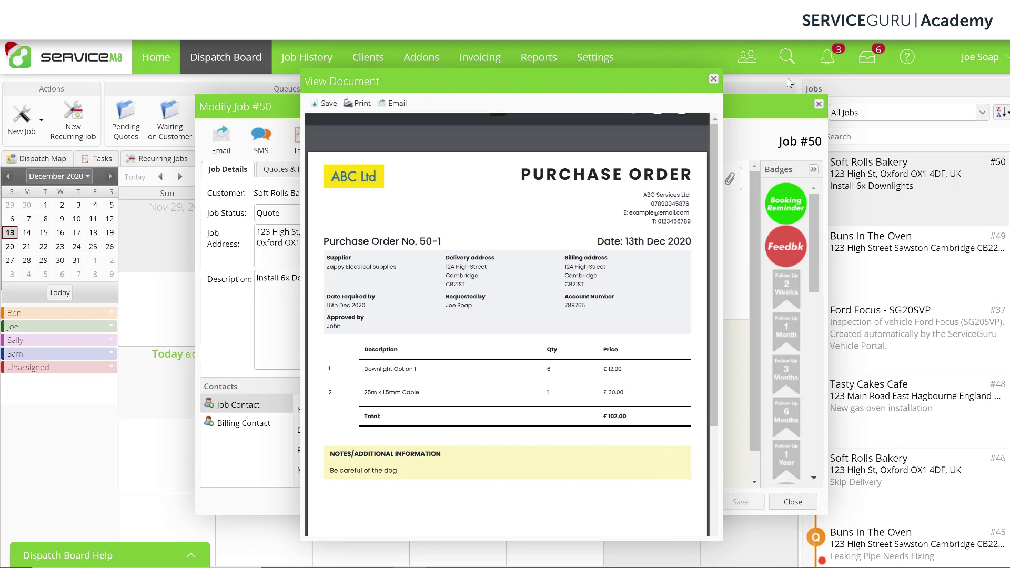
{"action": "left_click", "coordinate": [713, 79]}
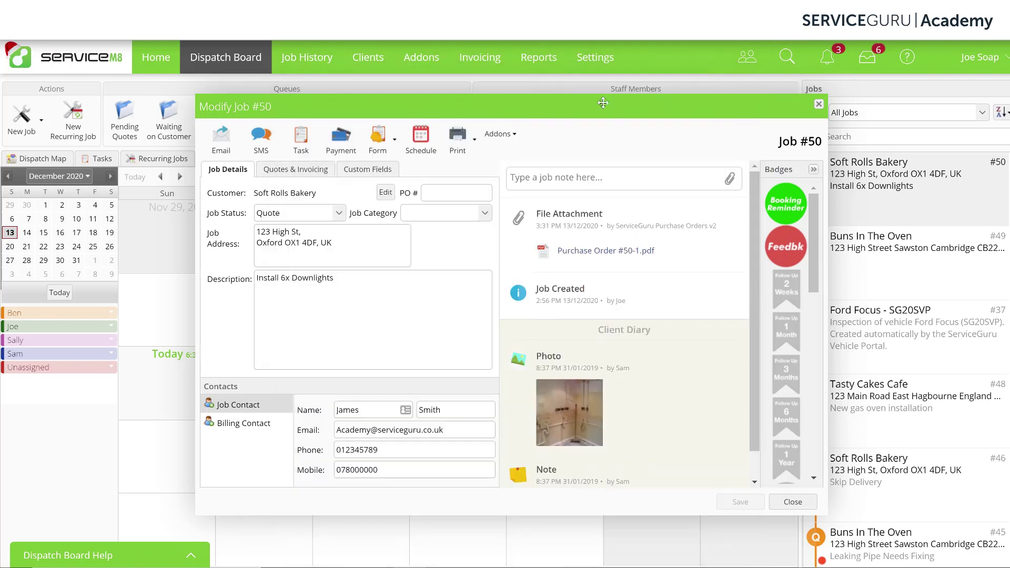
Start a second purchase order for job #50 with ACME Hardware & Parts as the supplier
{"action": "left_click", "coordinate": [475, 139]}
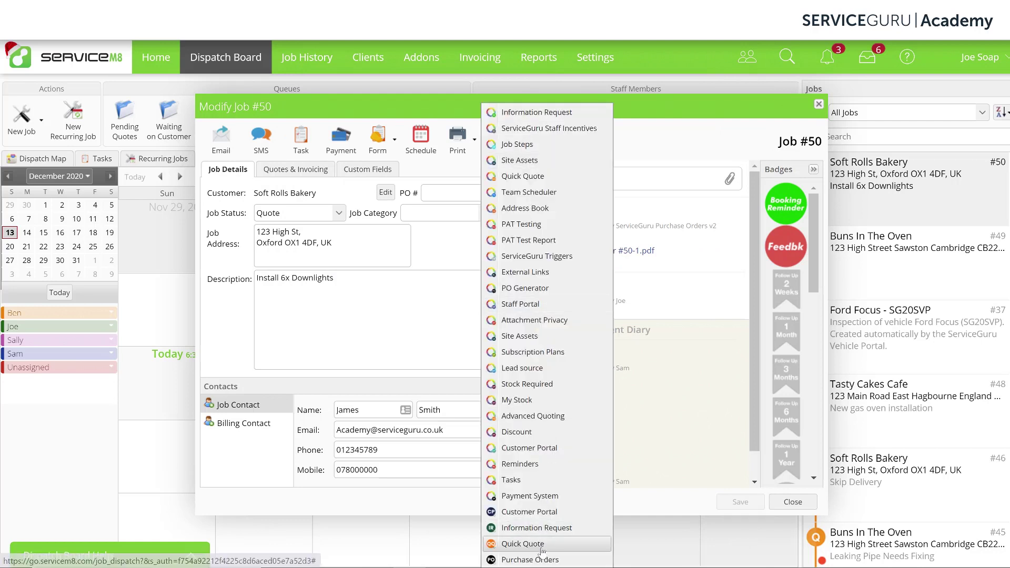
{"action": "left_click", "coordinate": [530, 560]}
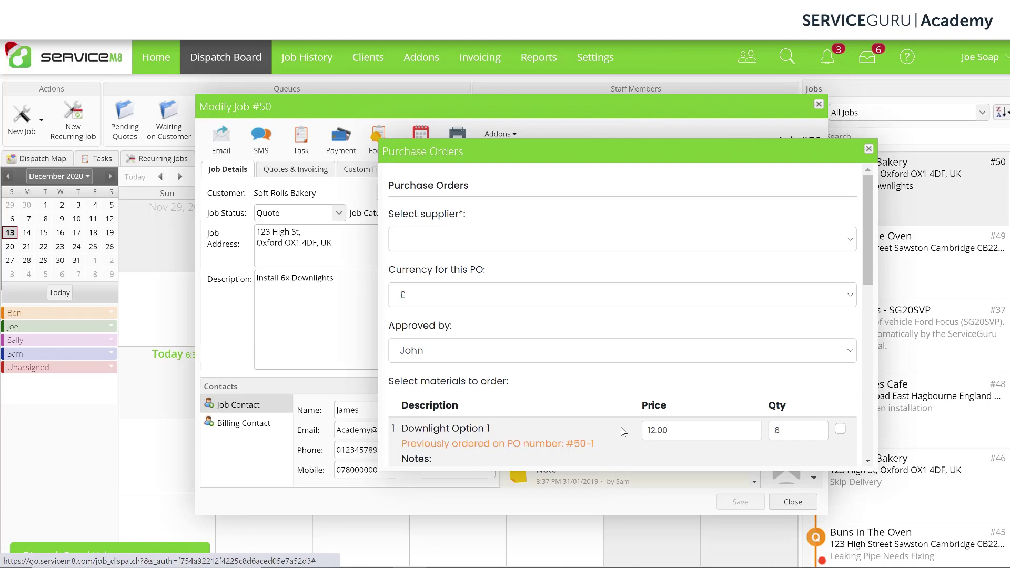
{"action": "left_click", "coordinate": [550, 241]}
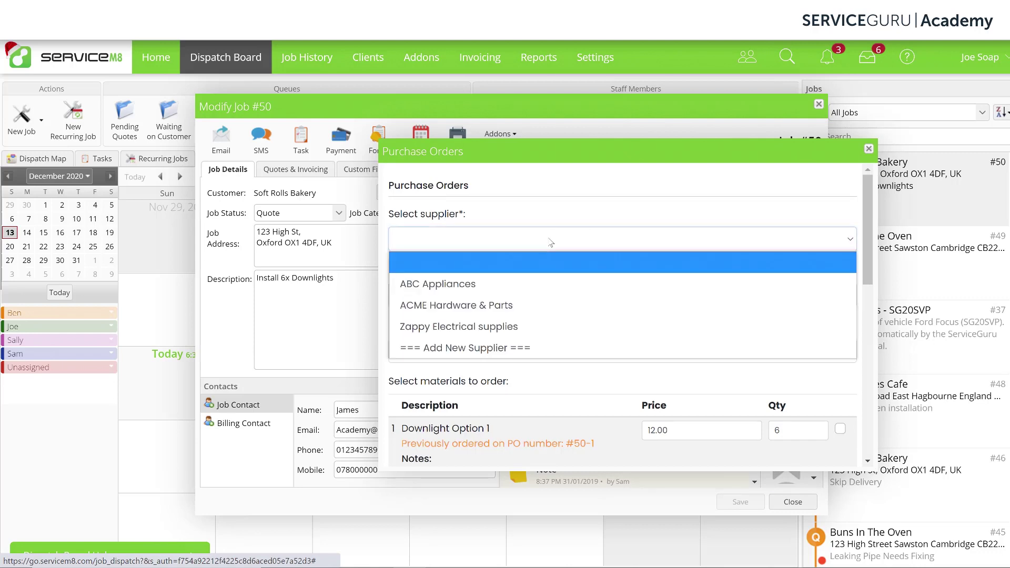
{"action": "left_click", "coordinate": [544, 310]}
{"action": "scroll", "coordinate": [463, 387], "scroll_direction": "down", "scroll_amount": 2}
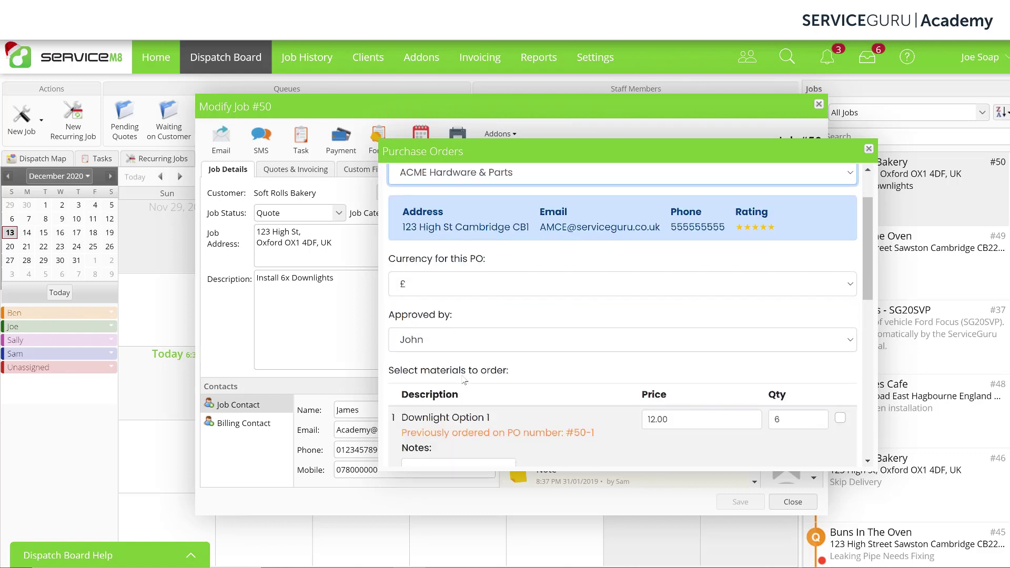
{"action": "scroll", "coordinate": [466, 379], "scroll_direction": "down", "scroll_amount": 3}
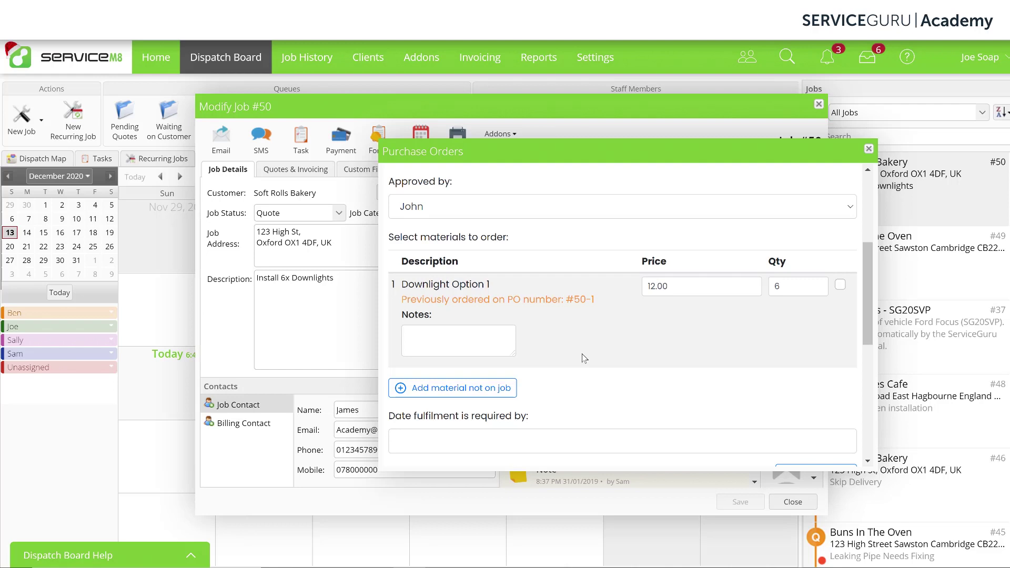
Add Light Switch as an extra material, found by searching 'lt', to the order and the job
{"action": "left_click", "coordinate": [496, 393]}
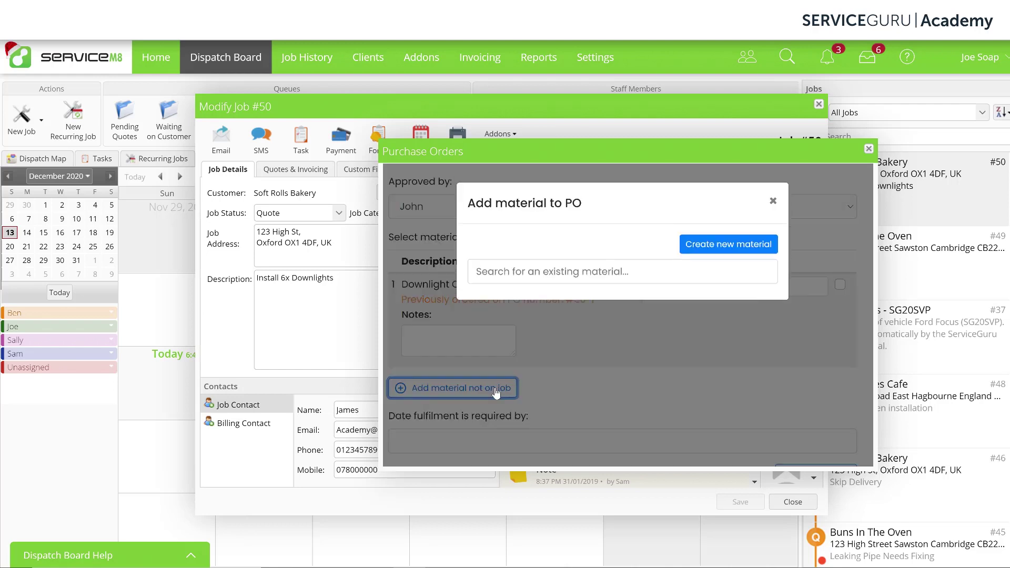
{"action": "left_click", "coordinate": [628, 275]}
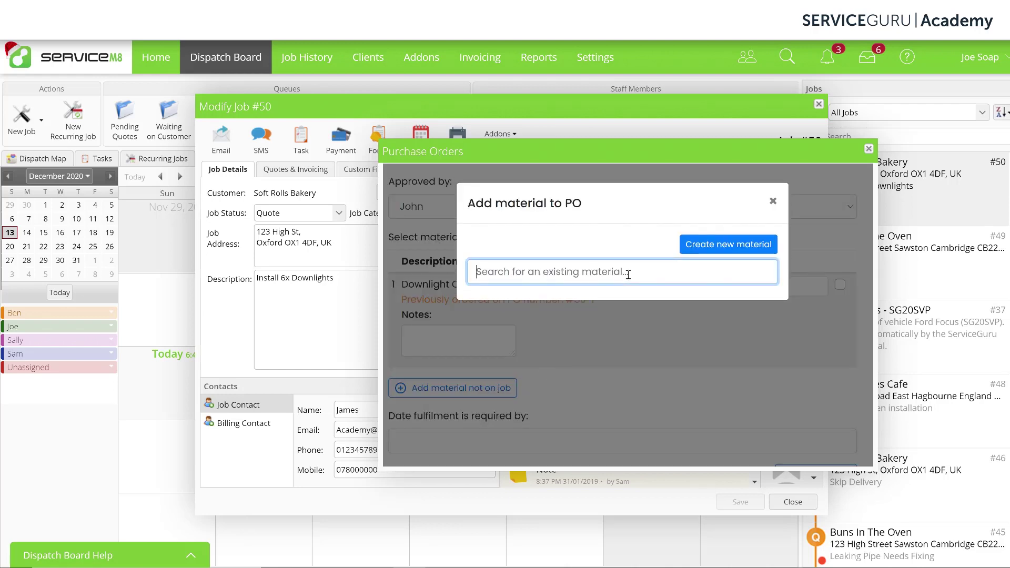
{"action": "type", "text": "lt"}
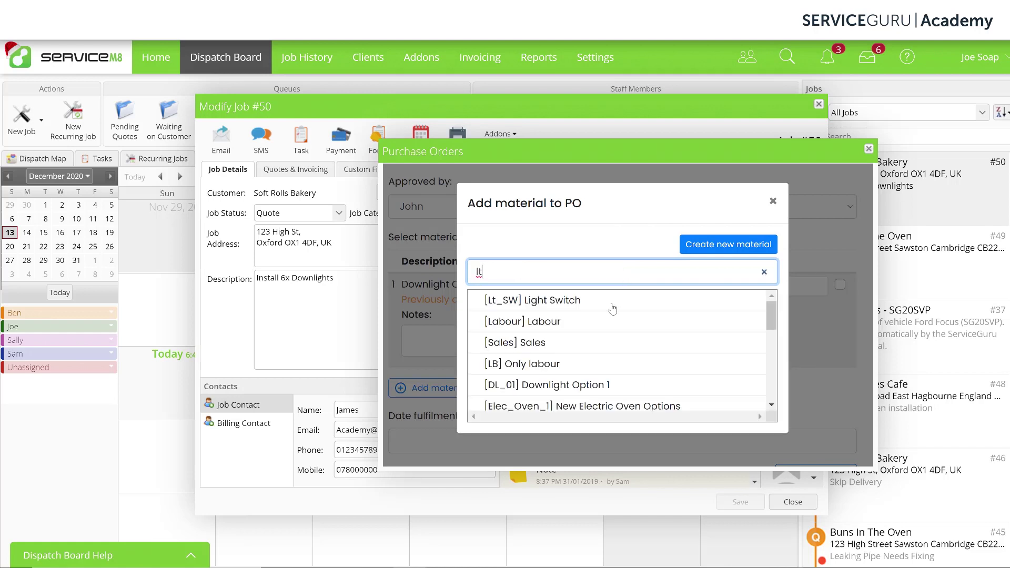
{"action": "left_click", "coordinate": [610, 304]}
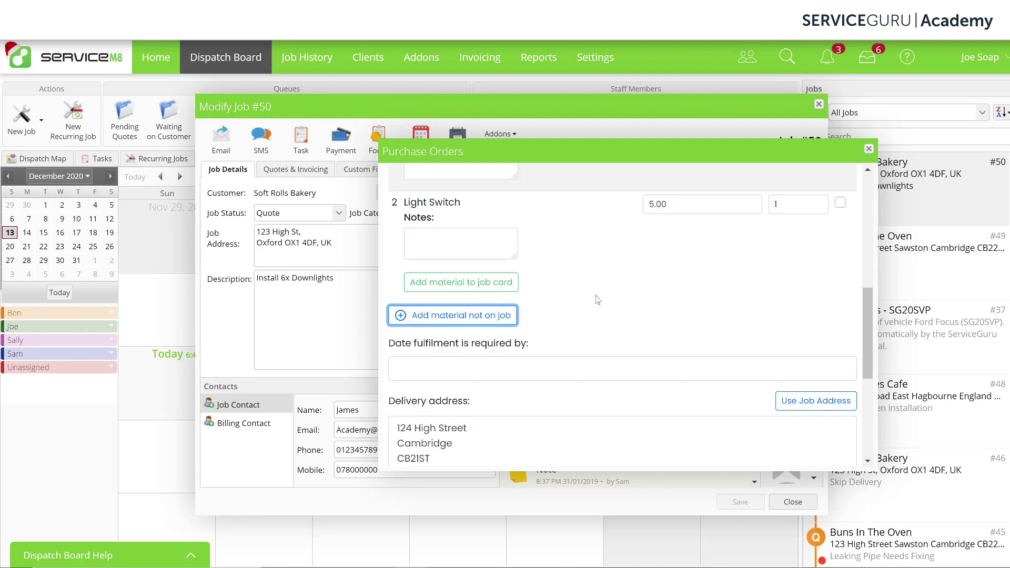
{"action": "left_click", "coordinate": [493, 287]}
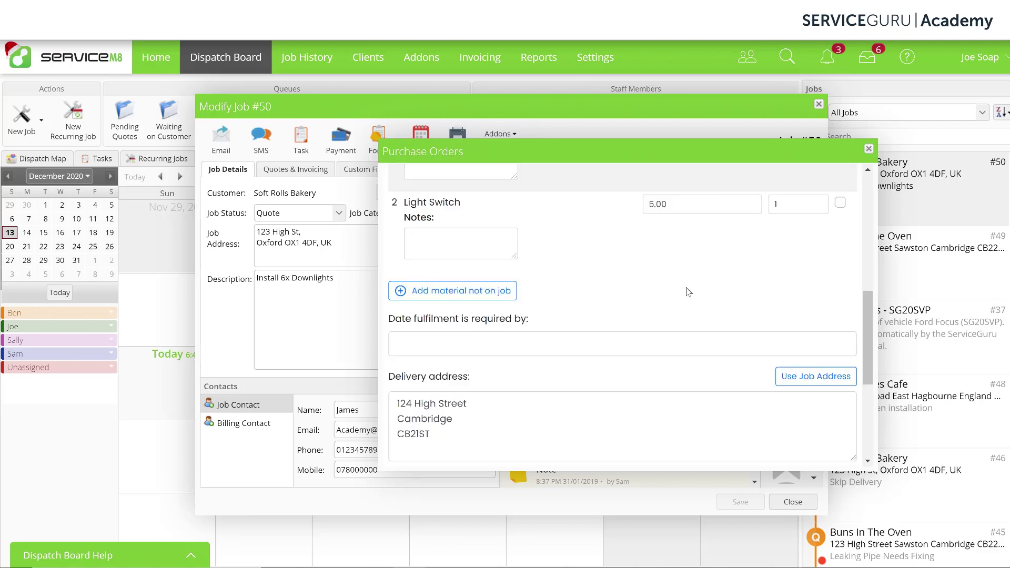
{"action": "scroll", "coordinate": [631, 290], "scroll_direction": "up", "scroll_amount": 1}
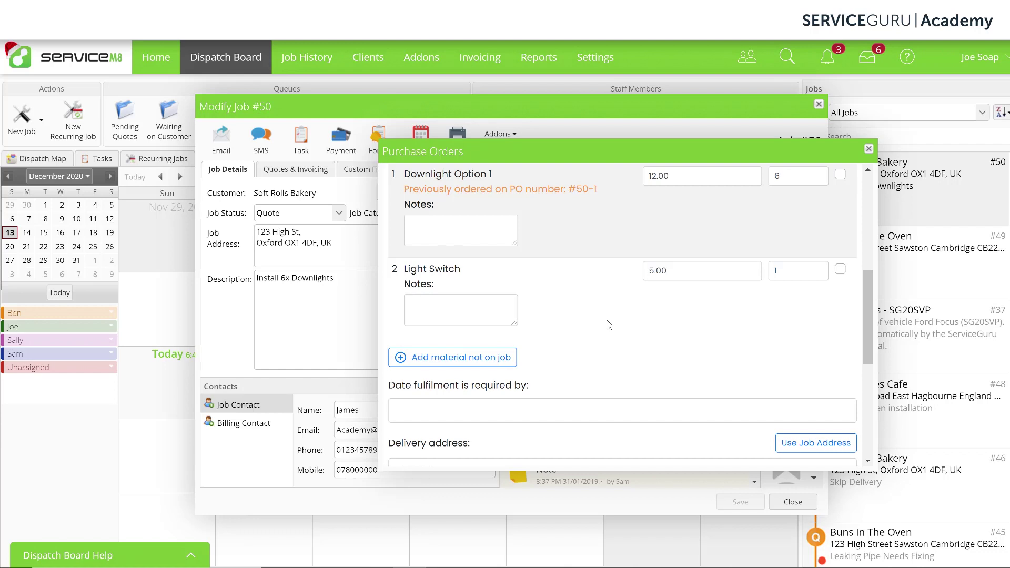
Note the Light Switch as 'white switch', tick it, and require fulfilment by 16 Dec 2020
{"action": "left_click", "coordinate": [484, 306]}
{"action": "type", "text": "wh"}
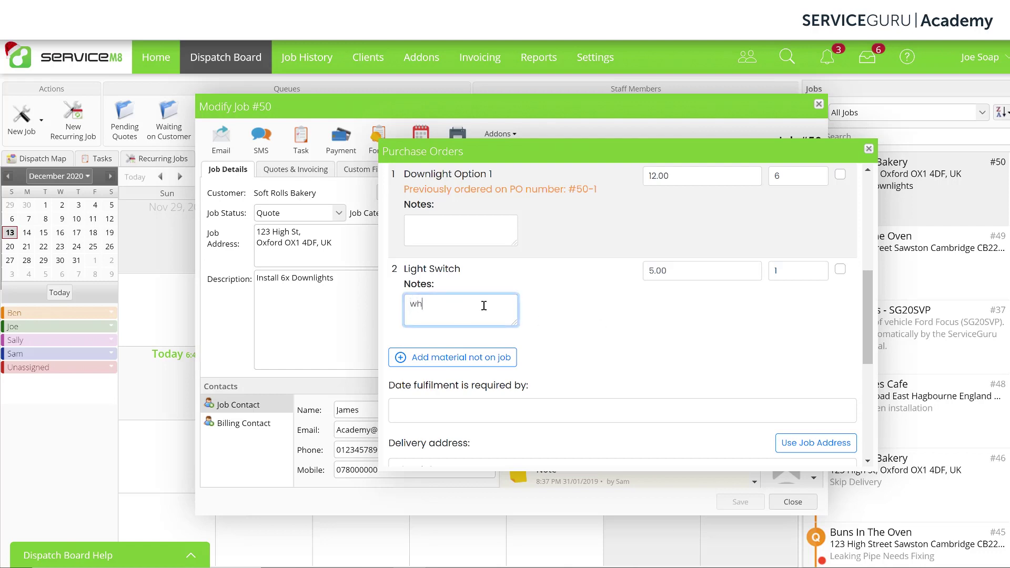
{"action": "type", "text": "ite switch"}
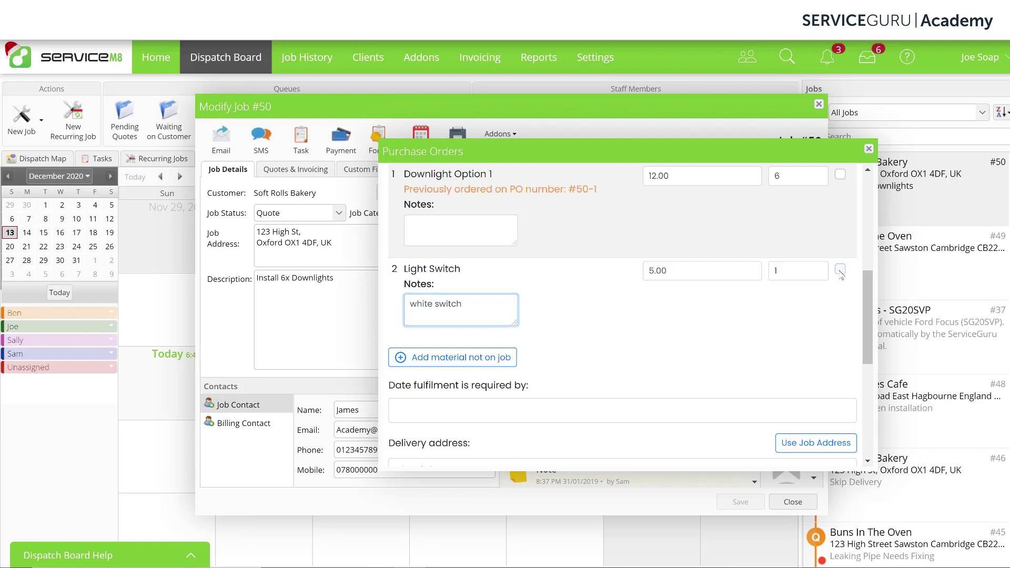
{"action": "left_click", "coordinate": [840, 271]}
{"action": "scroll", "coordinate": [598, 348], "scroll_direction": "down", "scroll_amount": 2}
{"action": "left_click", "coordinate": [576, 349]}
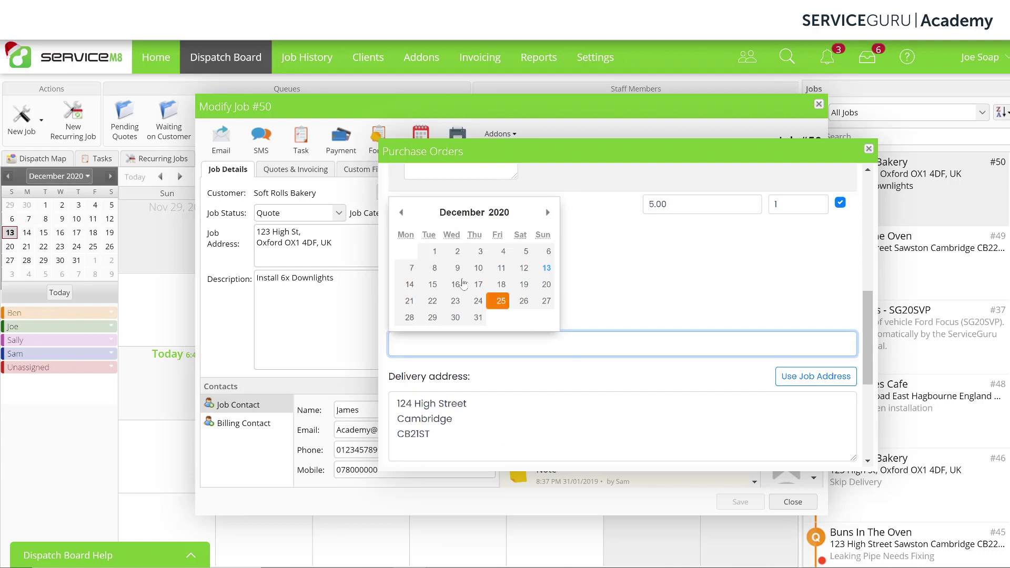
{"action": "left_click", "coordinate": [456, 285]}
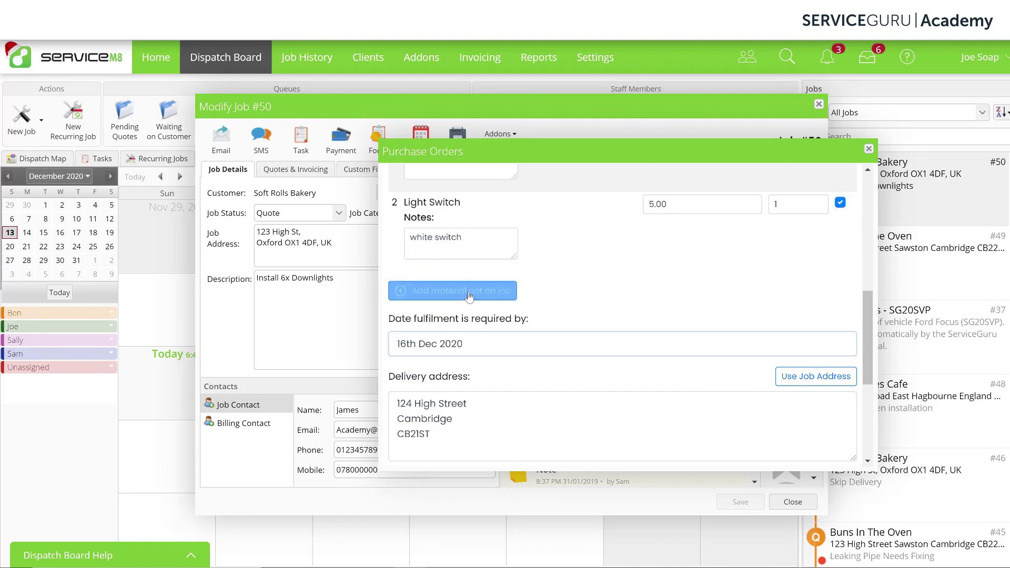
{"action": "scroll", "coordinate": [550, 363], "scroll_direction": "down", "scroll_amount": 3}
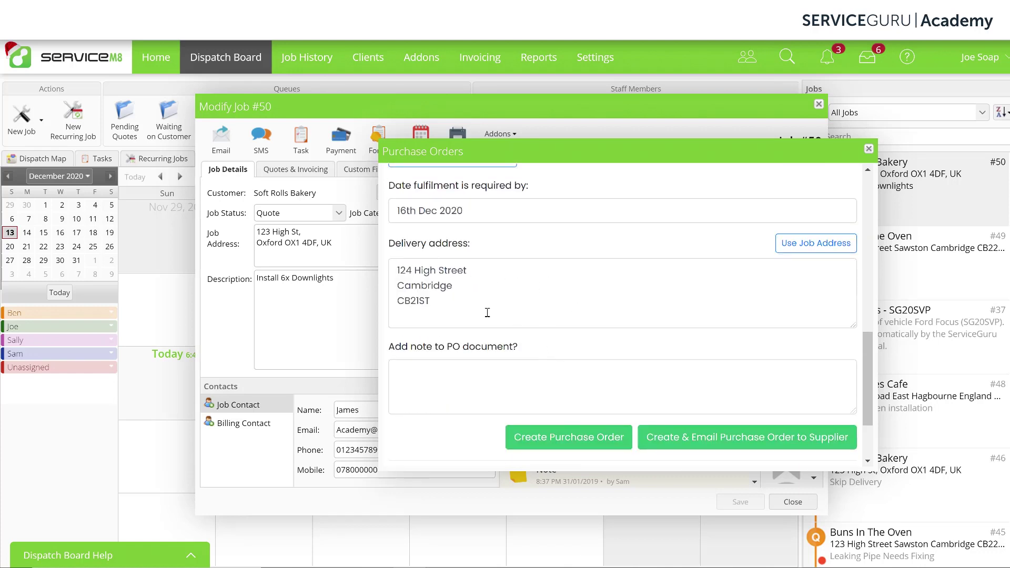
Create and email the Light Switch purchase order to the supplier, then close the Purchase Orders window and job #50
{"action": "scroll", "coordinate": [641, 367], "scroll_direction": "down", "scroll_amount": 2}
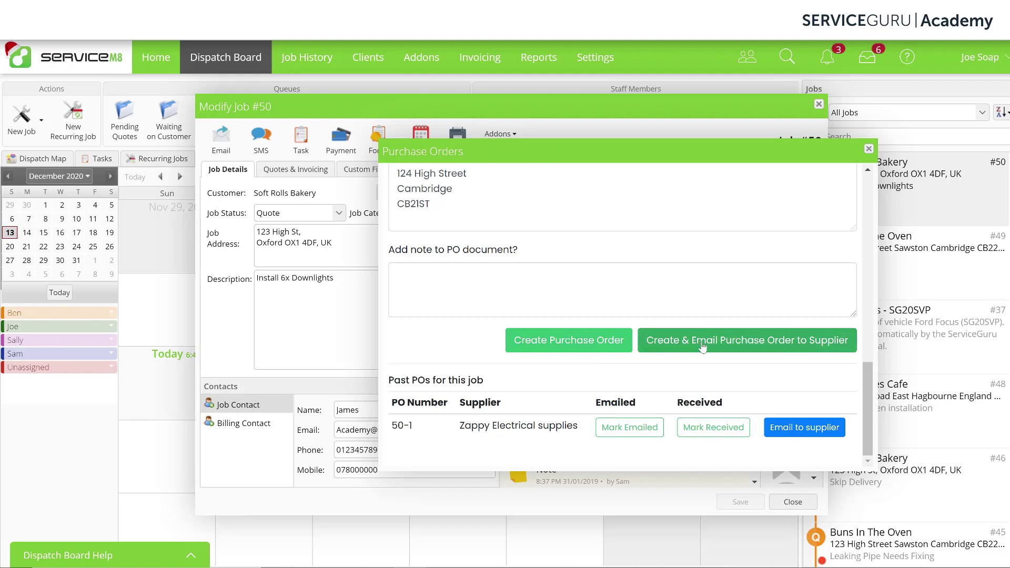
{"action": "left_click", "coordinate": [601, 342]}
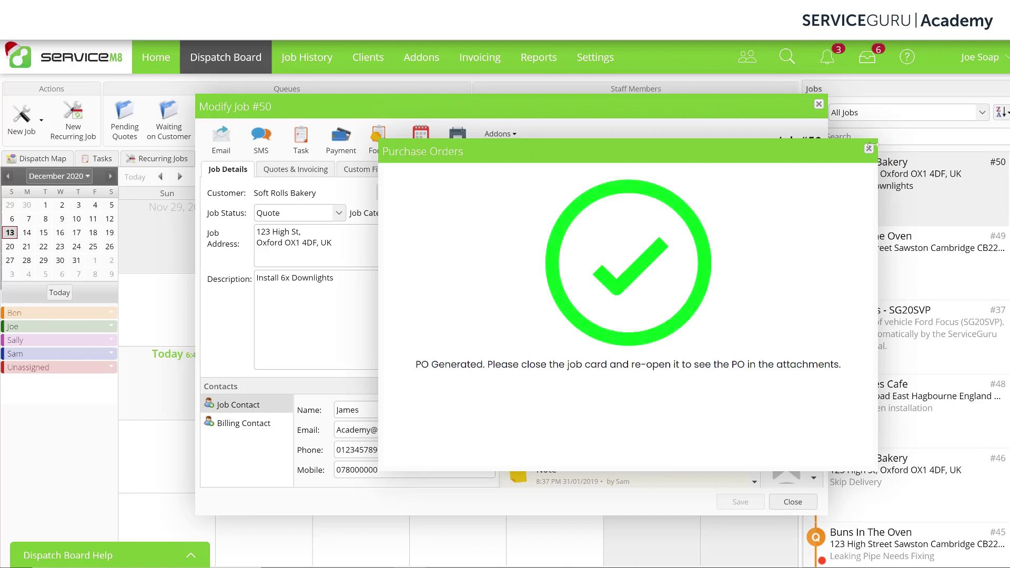
{"action": "left_click", "coordinate": [868, 149]}
{"action": "left_click", "coordinate": [819, 105]}
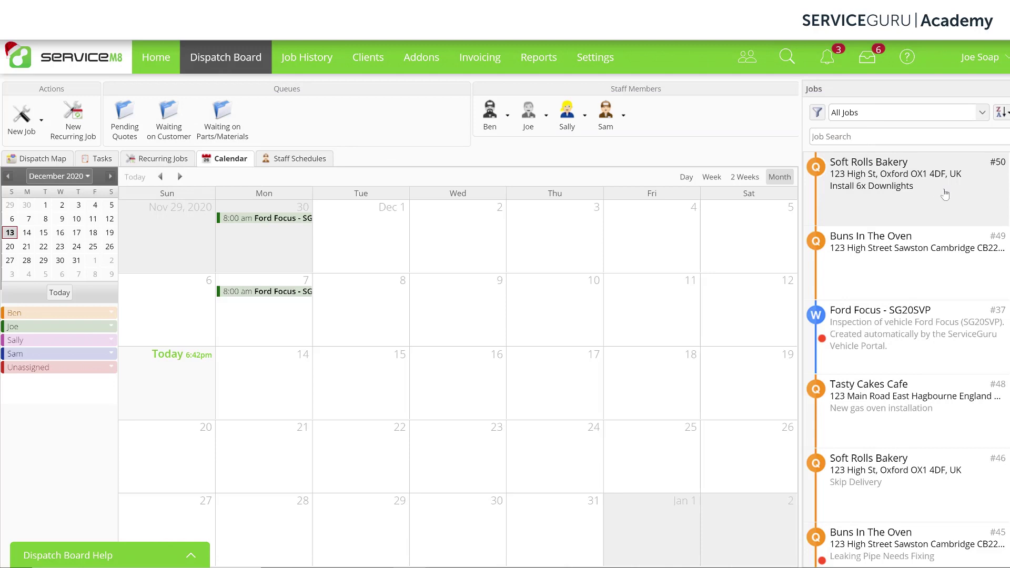
Reopen job #50, view the Purchase Order #50-2.pdf attachment, then go to the Addons page
{"action": "left_click", "coordinate": [925, 210]}
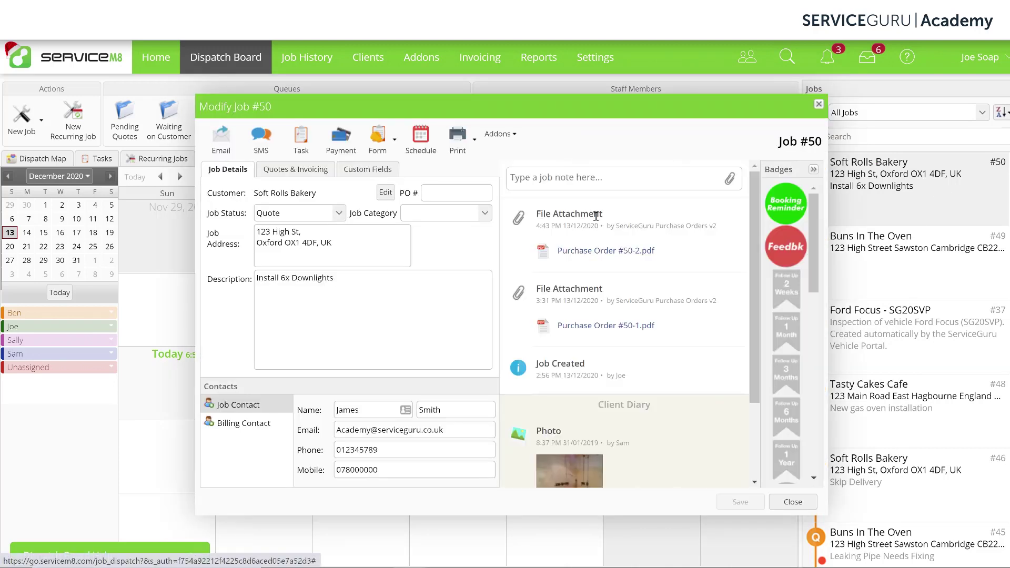
{"action": "left_click", "coordinate": [620, 255]}
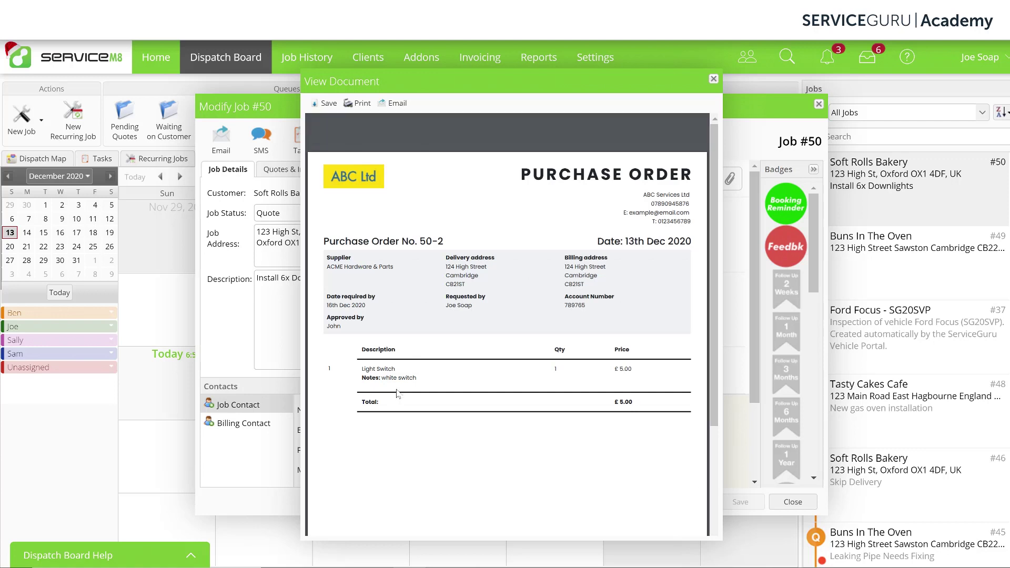
{"action": "left_click", "coordinate": [714, 79]}
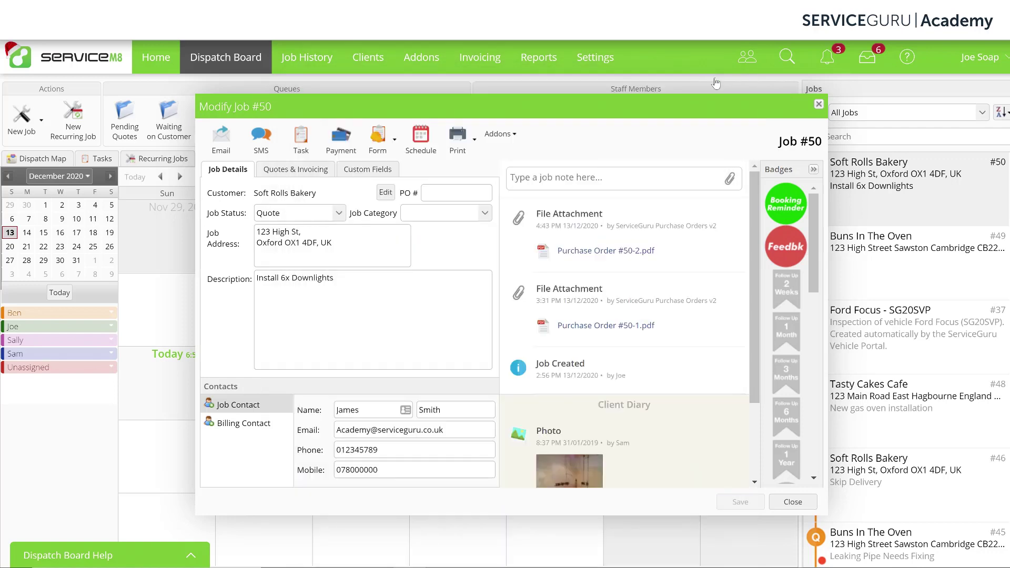
{"action": "left_click", "coordinate": [435, 61]}
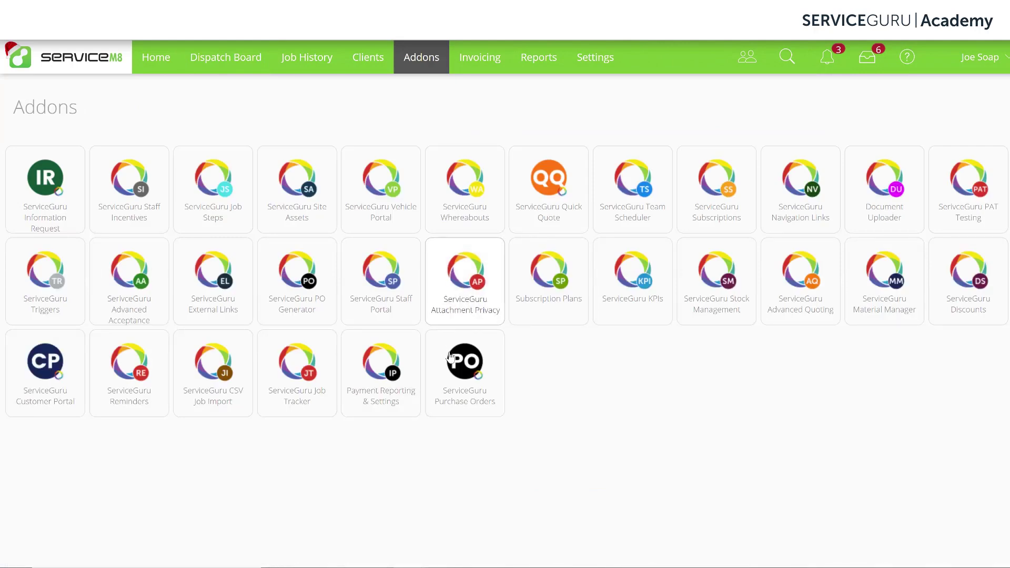
Open ServiceGuru Purchase Orders, review POs 50-2 and 50-1 in the table, and start a new purchase order
{"action": "left_click", "coordinate": [451, 358]}
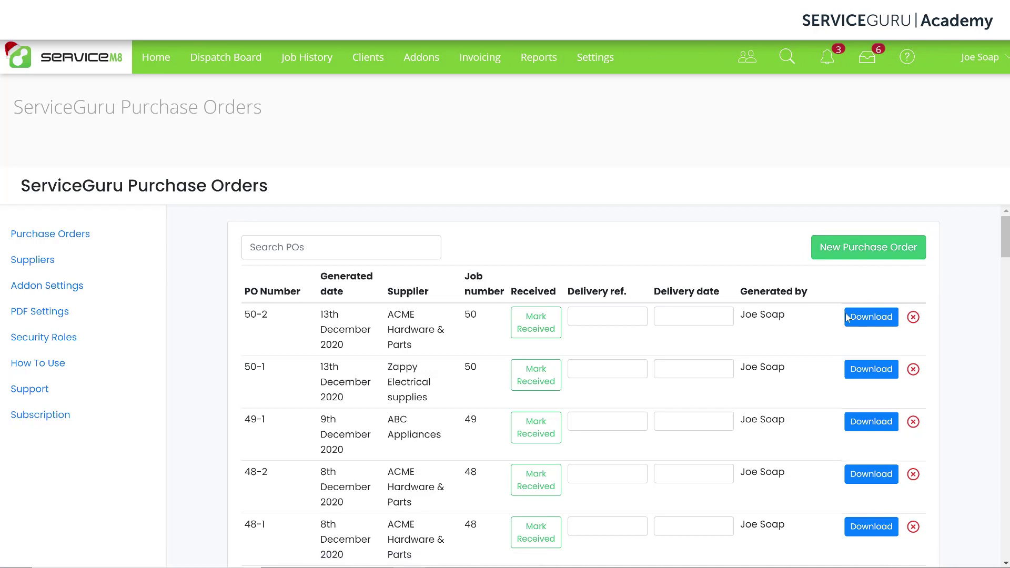
{"action": "scroll", "coordinate": [987, 356], "scroll_direction": "down", "scroll_amount": 6}
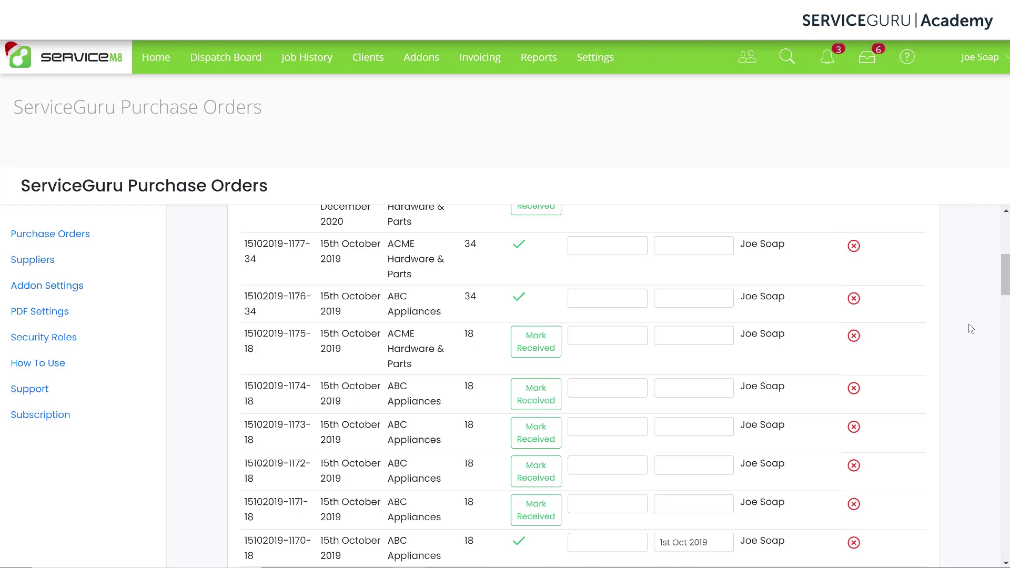
{"action": "scroll", "coordinate": [971, 329], "scroll_direction": "up", "scroll_amount": 7}
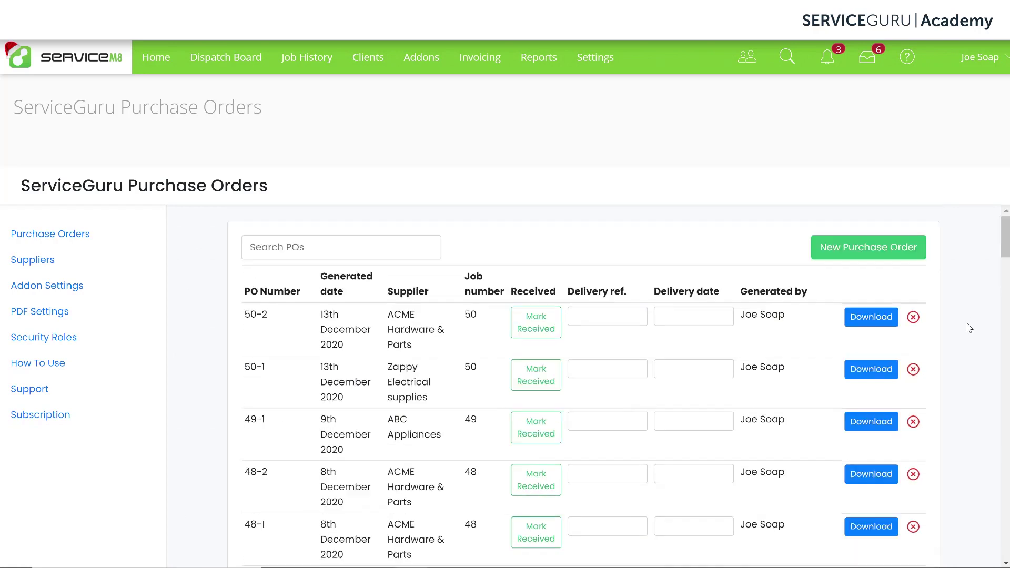
{"action": "left_click", "coordinate": [850, 256]}
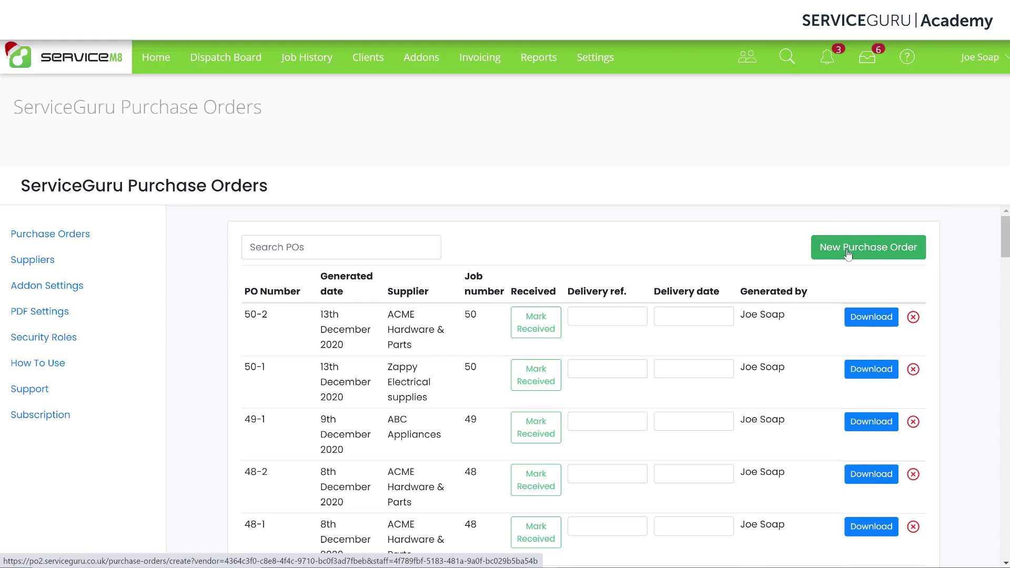
{"action": "left_click", "coordinate": [848, 254]}
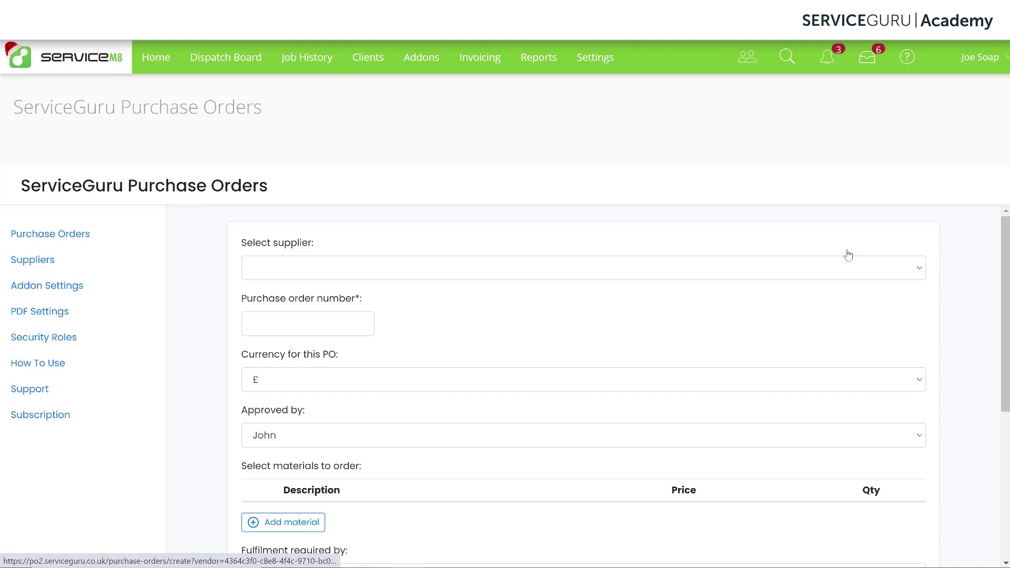
{"action": "left_click", "coordinate": [600, 273]}
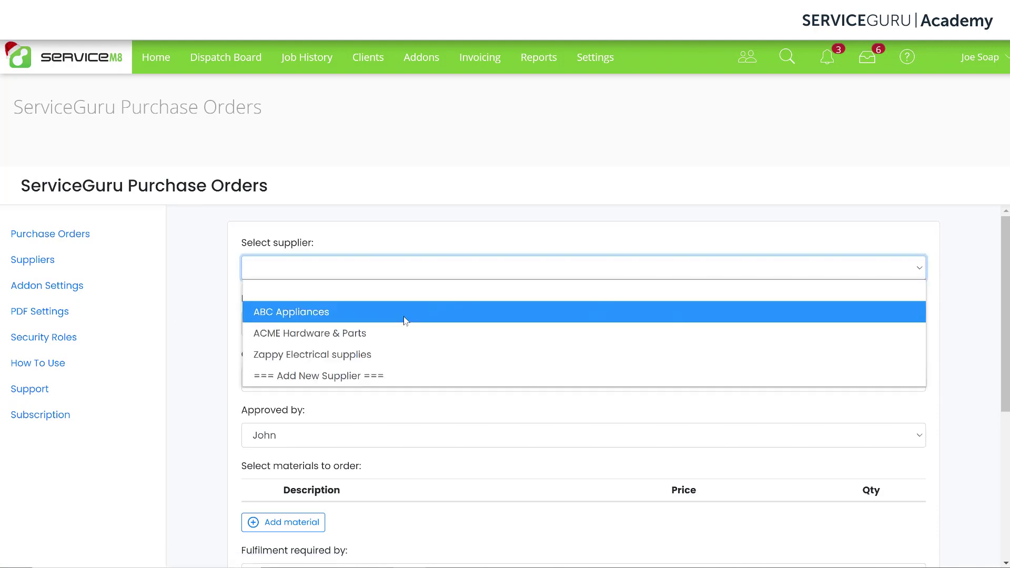
{"action": "left_click", "coordinate": [406, 315]}
{"action": "scroll", "coordinate": [552, 305], "scroll_direction": "down", "scroll_amount": 1}
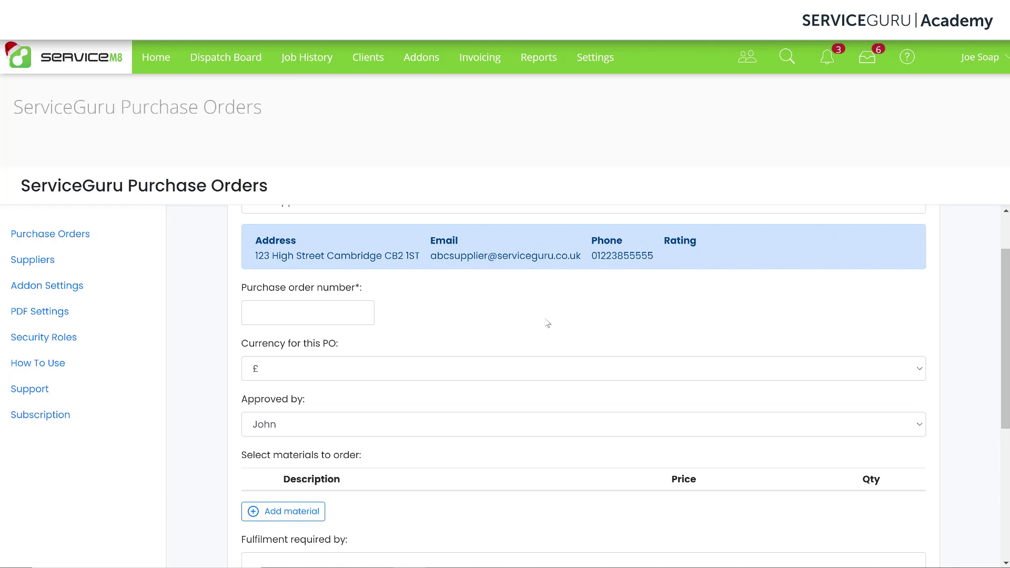
{"action": "scroll", "coordinate": [548, 323], "scroll_direction": "down", "scroll_amount": 5}
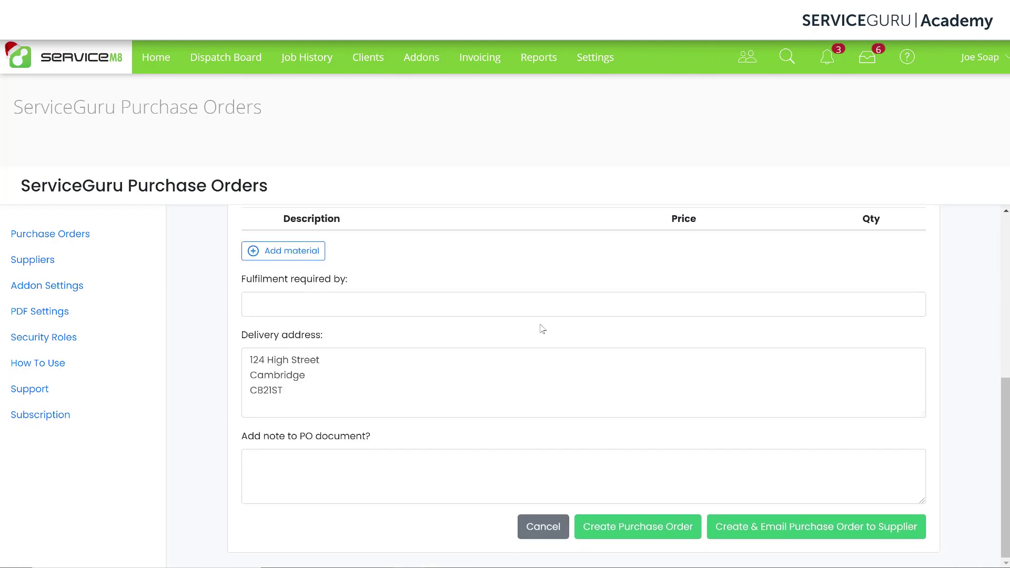
{"action": "left_click", "coordinate": [544, 528]}
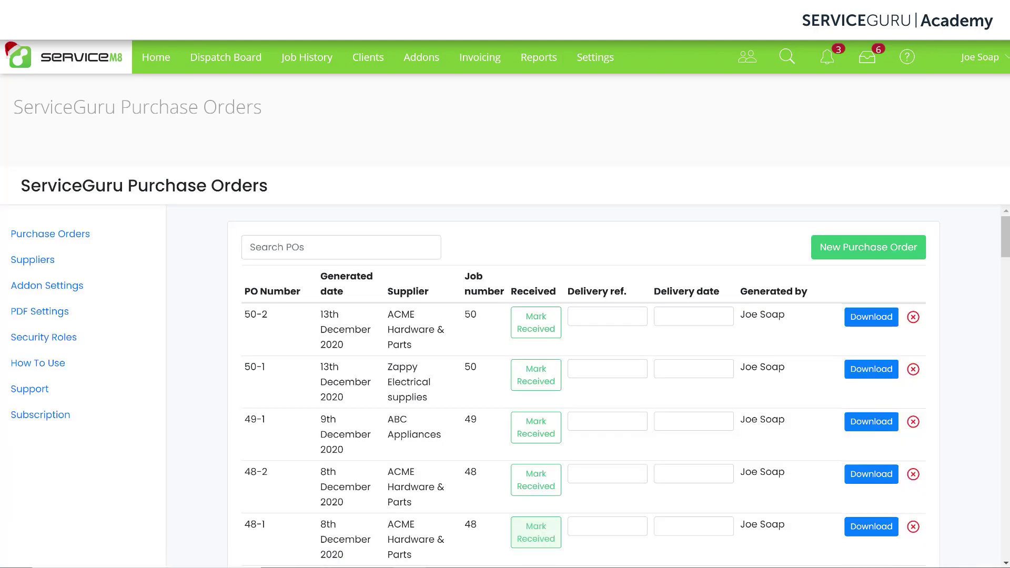